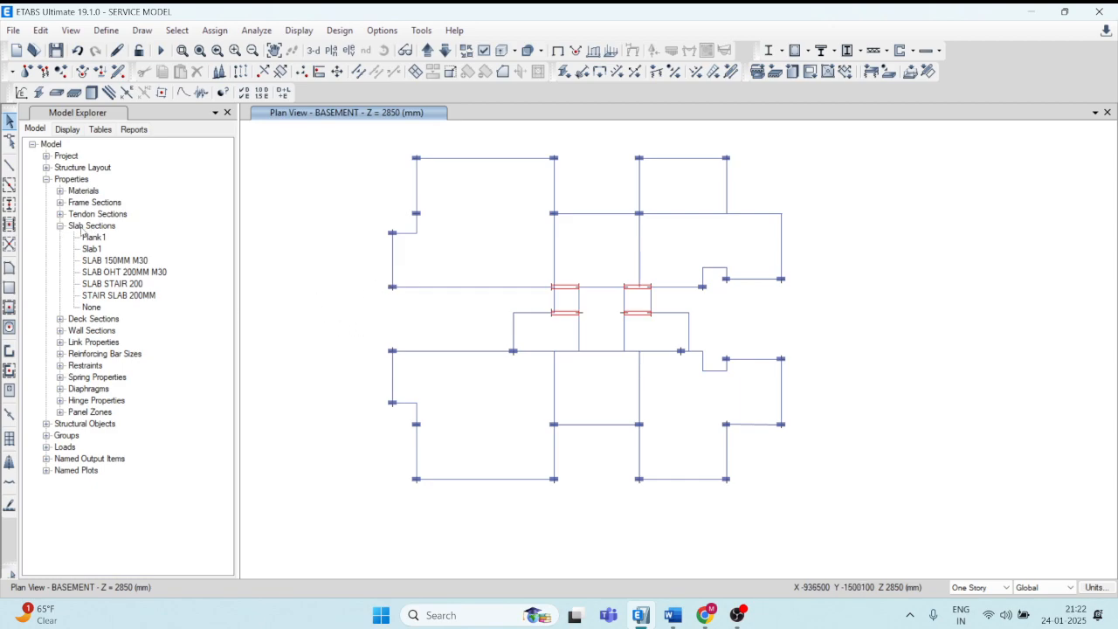
# - Add a new slab section to the model's properties and name it SALB 150MM
pyautogui.click(60, 226)
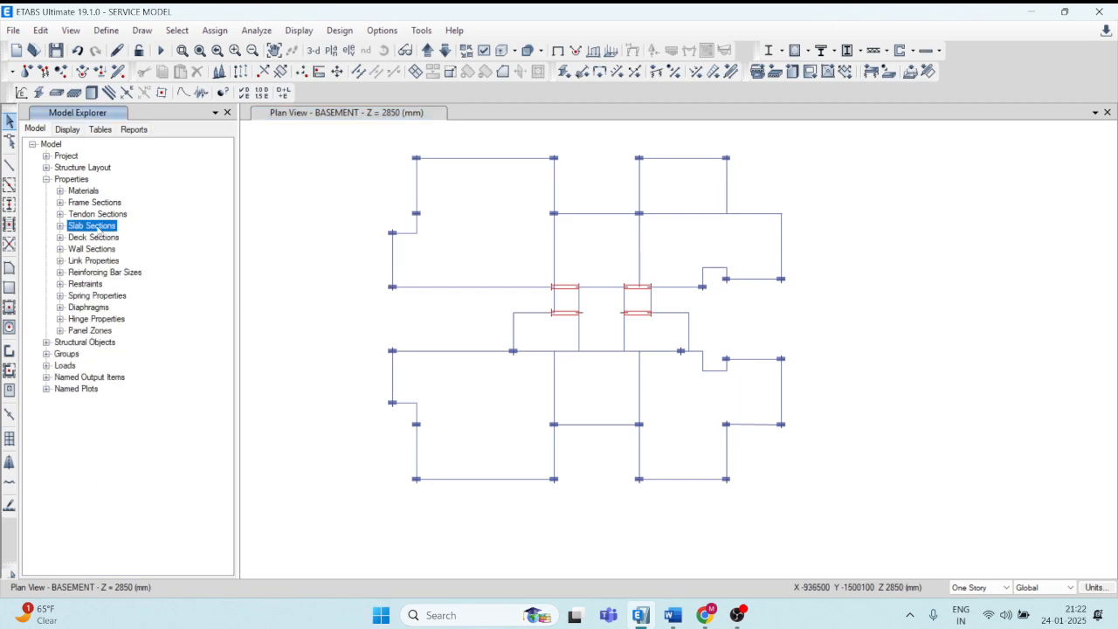
pyautogui.rightClick(84, 227)
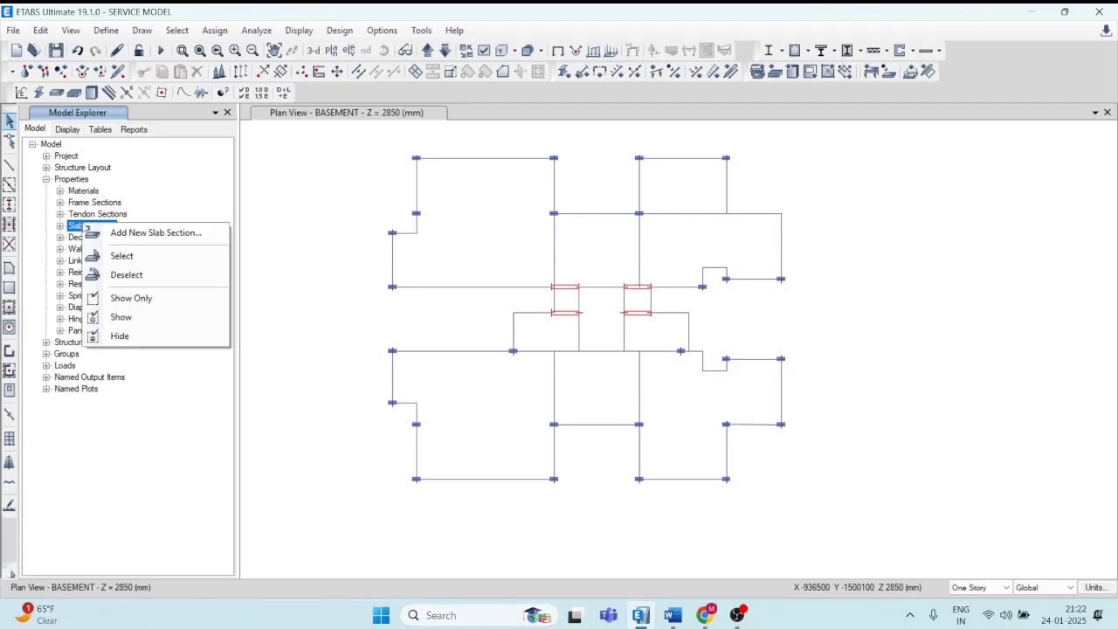
pyautogui.click(156, 233)
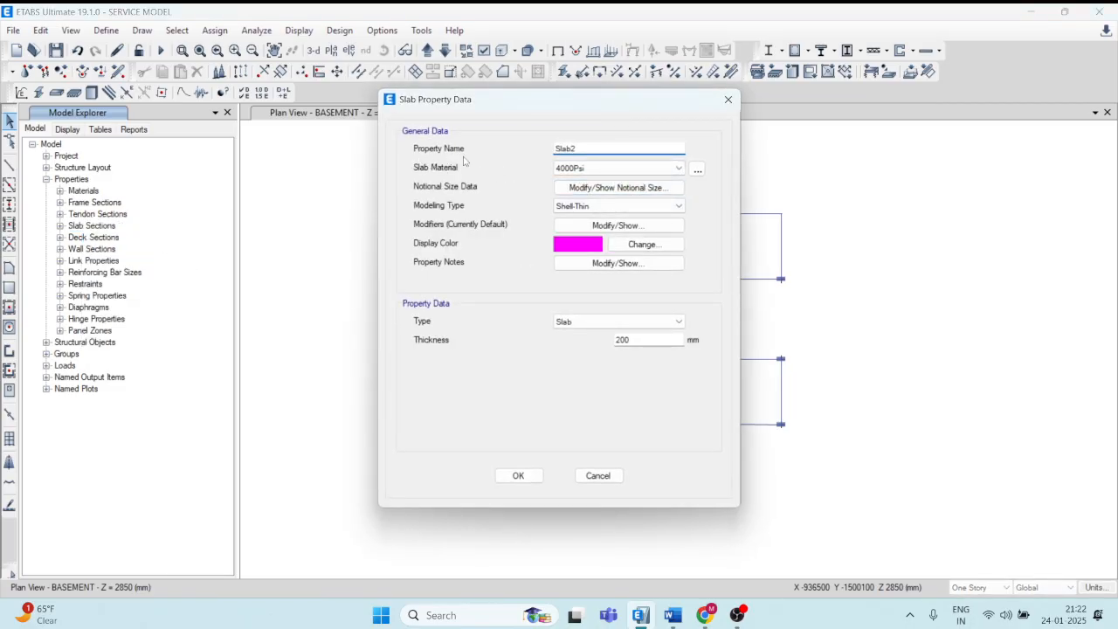
pyautogui.doubleClick(580, 149)
pyautogui.write('slab')
pyautogui.press('BackSpace')
pyautogui.press('BackSpace')
pyautogui.press('BackSpace')
pyautogui.press('BackSpace')
pyautogui.write('SALB')
pyautogui.write('150MM')
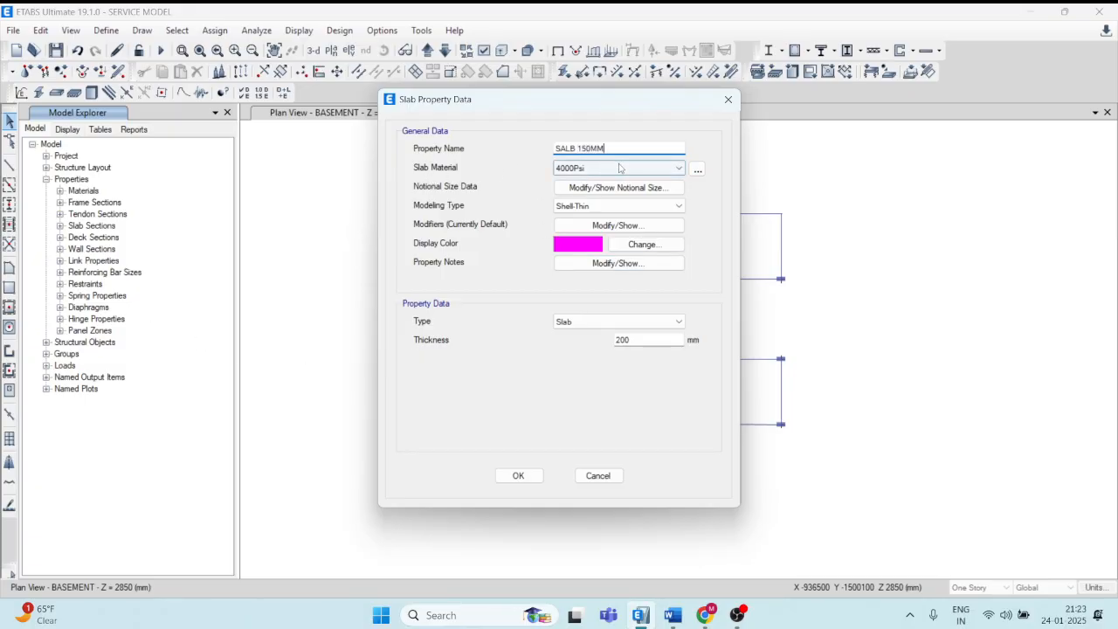
# - Assign material M30 and a 150 mm thickness to the new slab section and save it
pyautogui.click(678, 170)
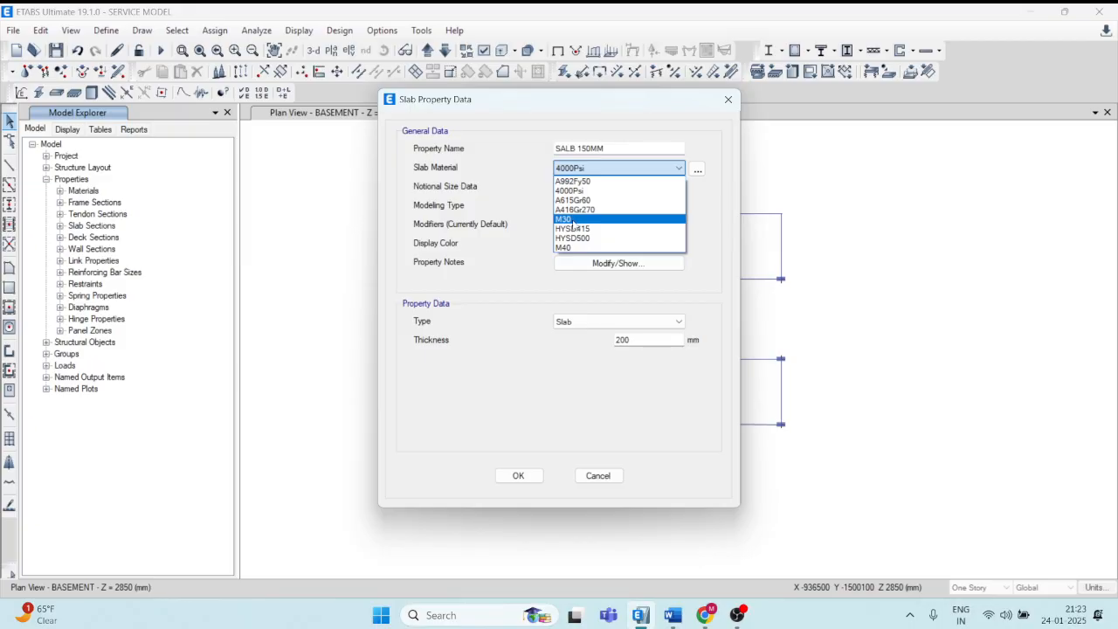
pyautogui.click(574, 221)
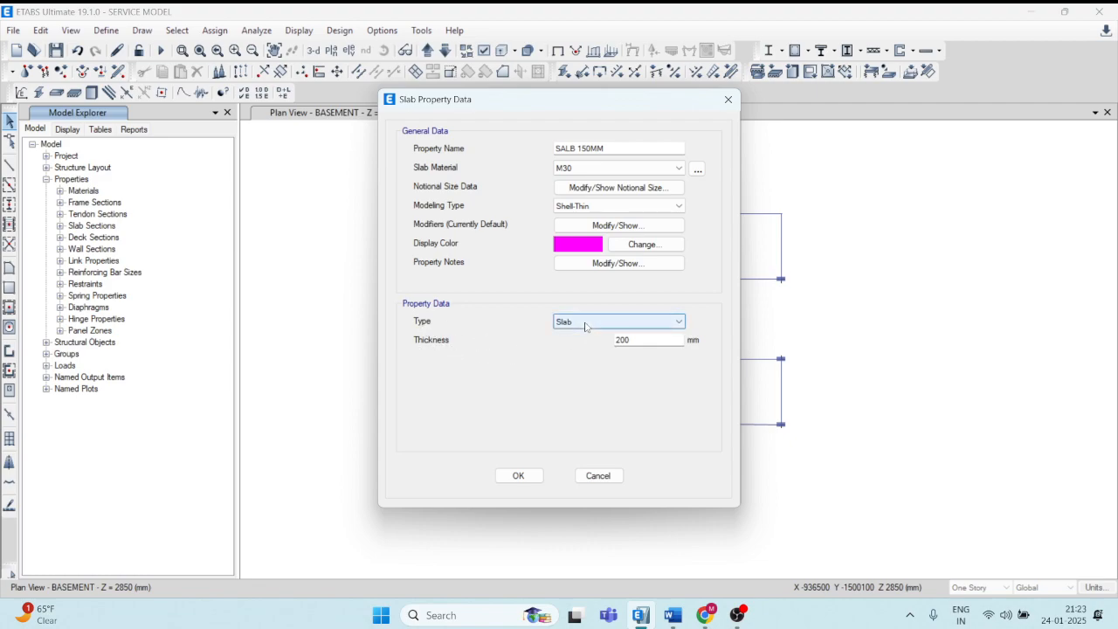
pyautogui.doubleClick(635, 340)
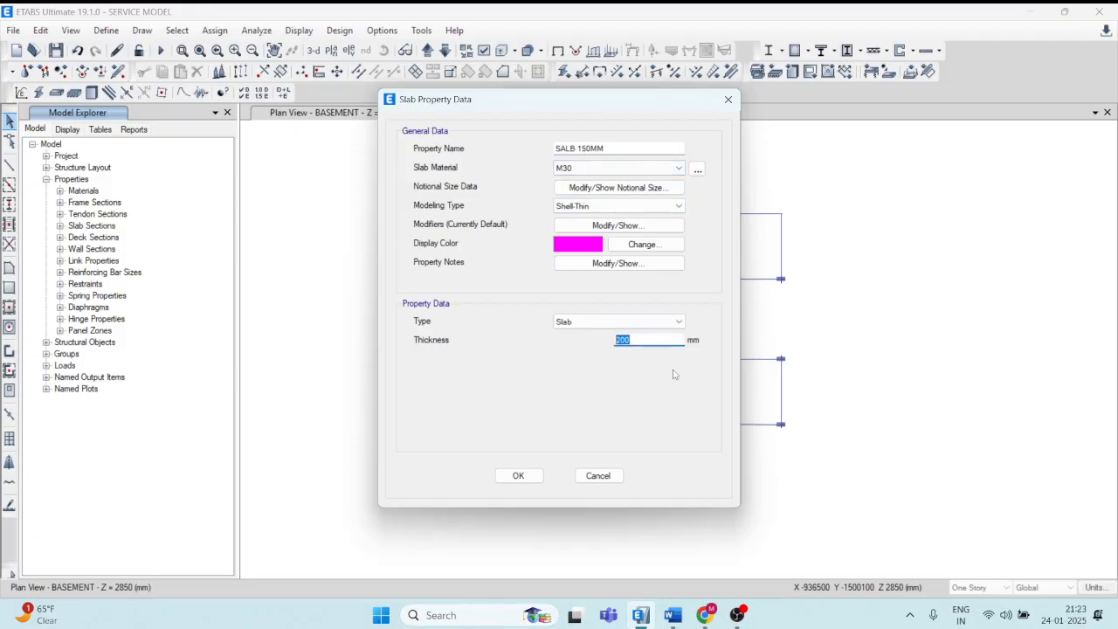
pyautogui.write('150')
pyautogui.click(518, 475)
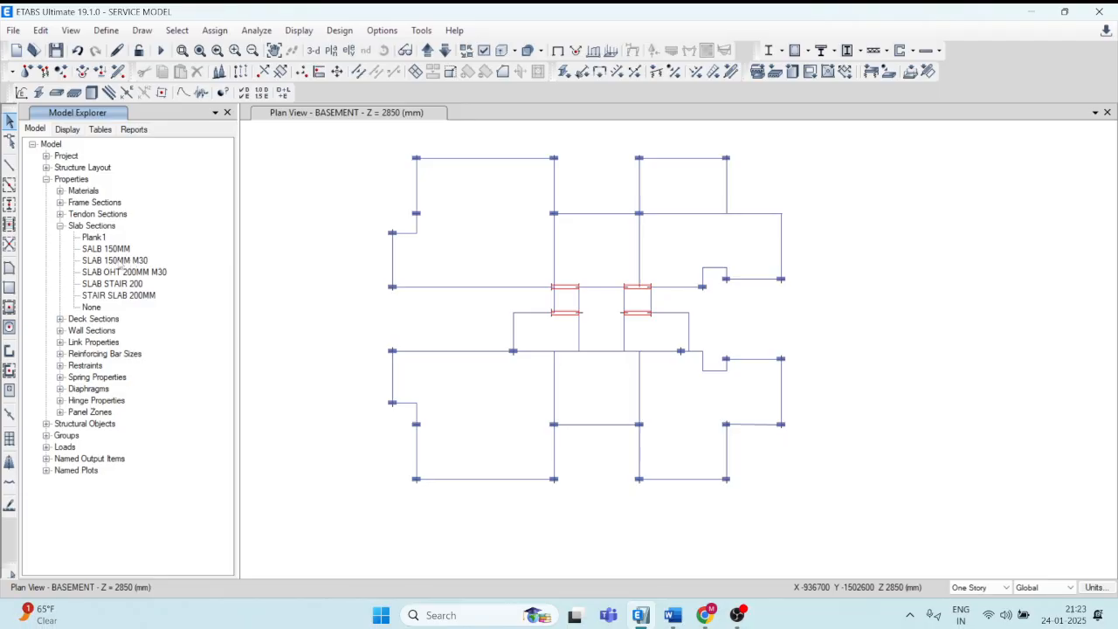
# - Draw a polygonal floor with property SLAB 150MM M30 along the beam outline of the stepped upper-left bay of the basement plan
pyautogui.click(119, 262)
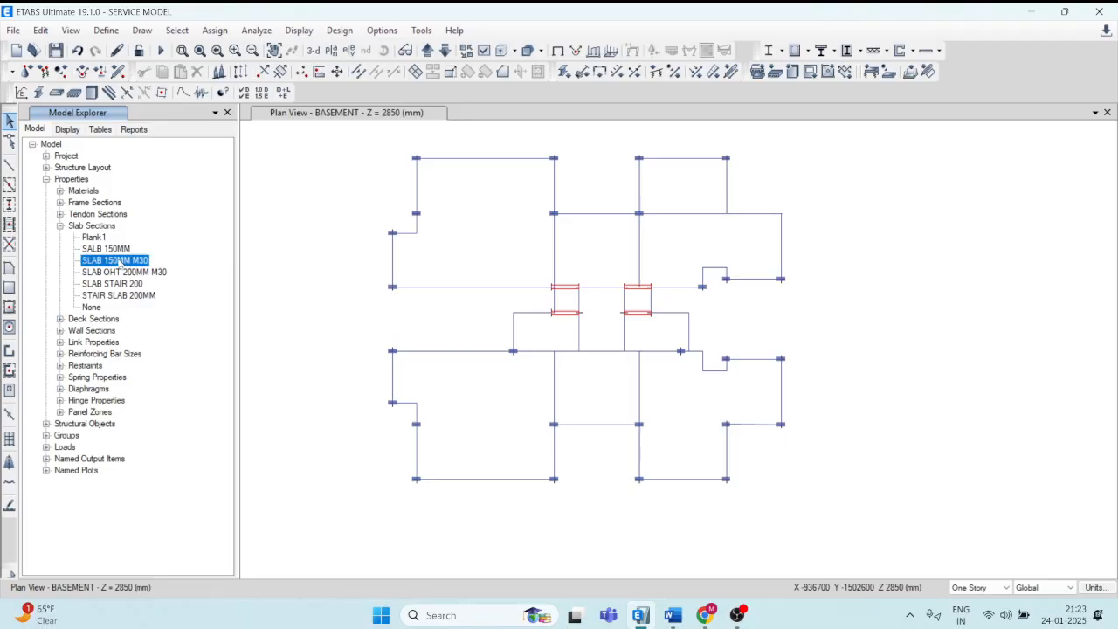
pyautogui.click(8, 270)
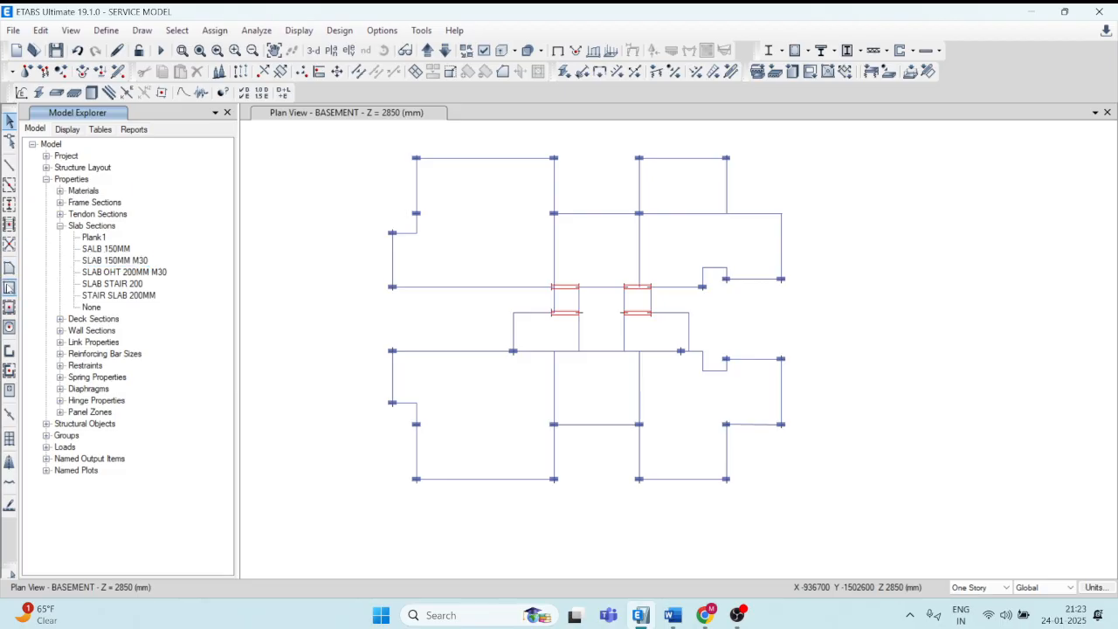
pyautogui.click(9, 289)
pyautogui.click(9, 268)
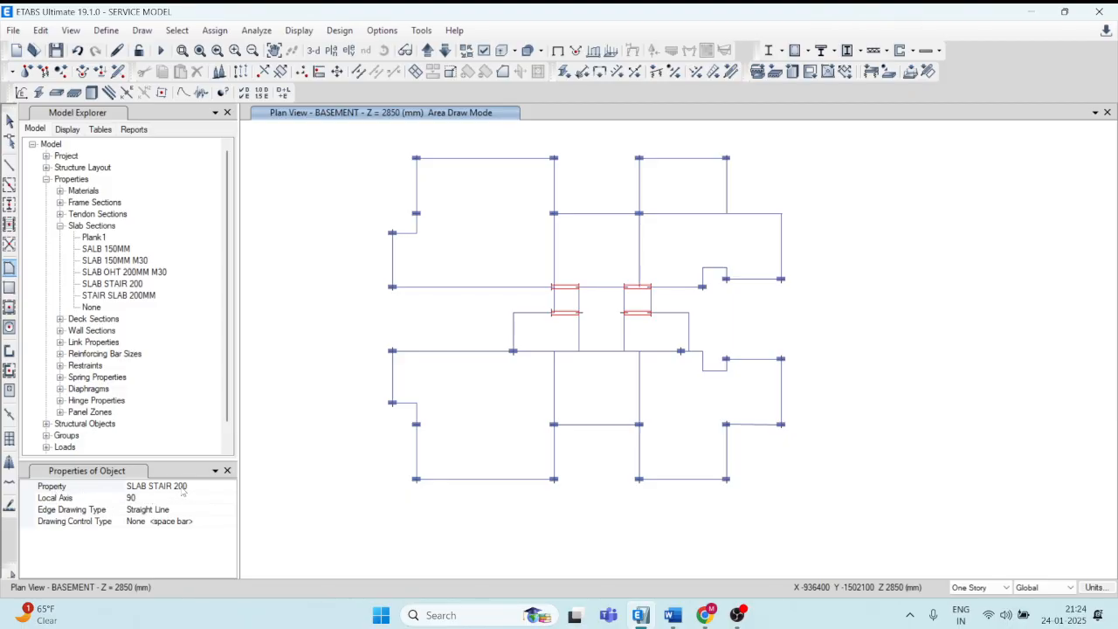
pyautogui.click(231, 487)
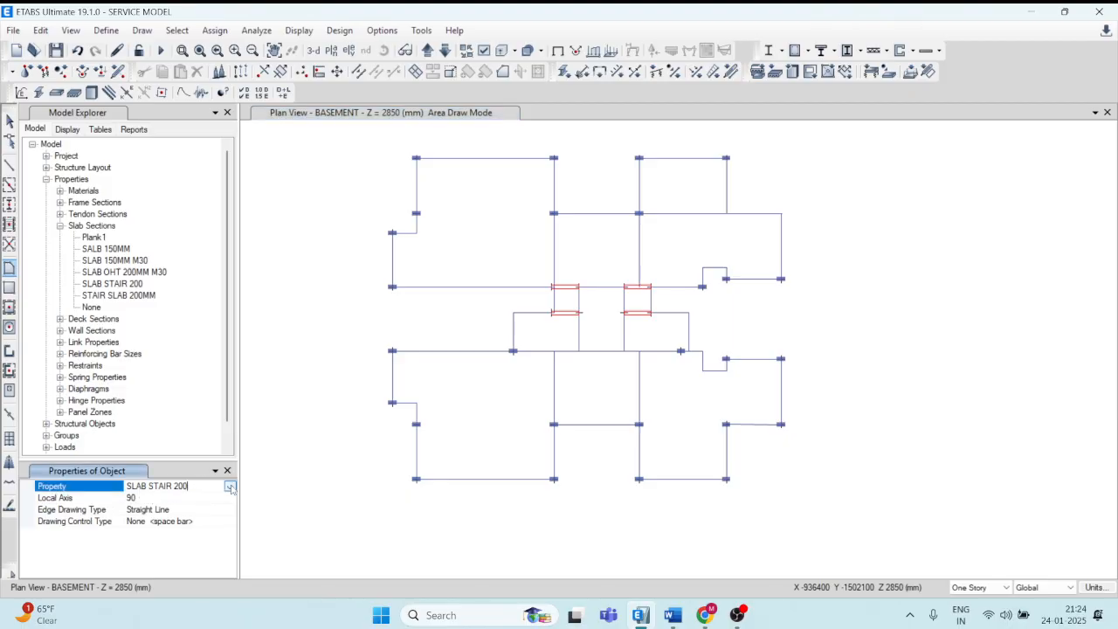
pyautogui.click(230, 486)
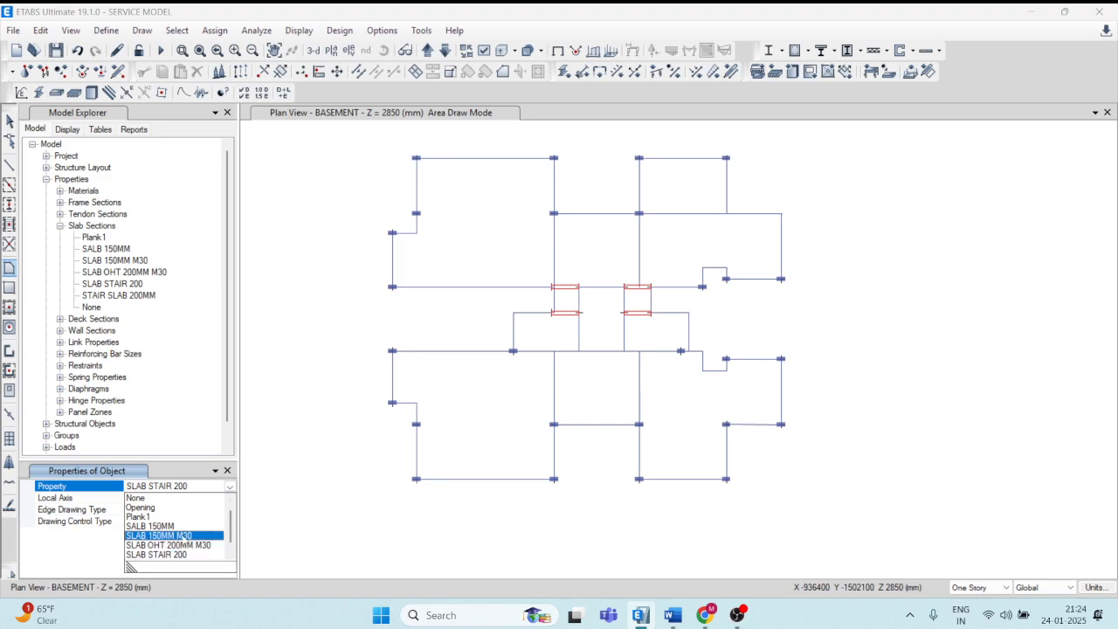
pyautogui.click(186, 536)
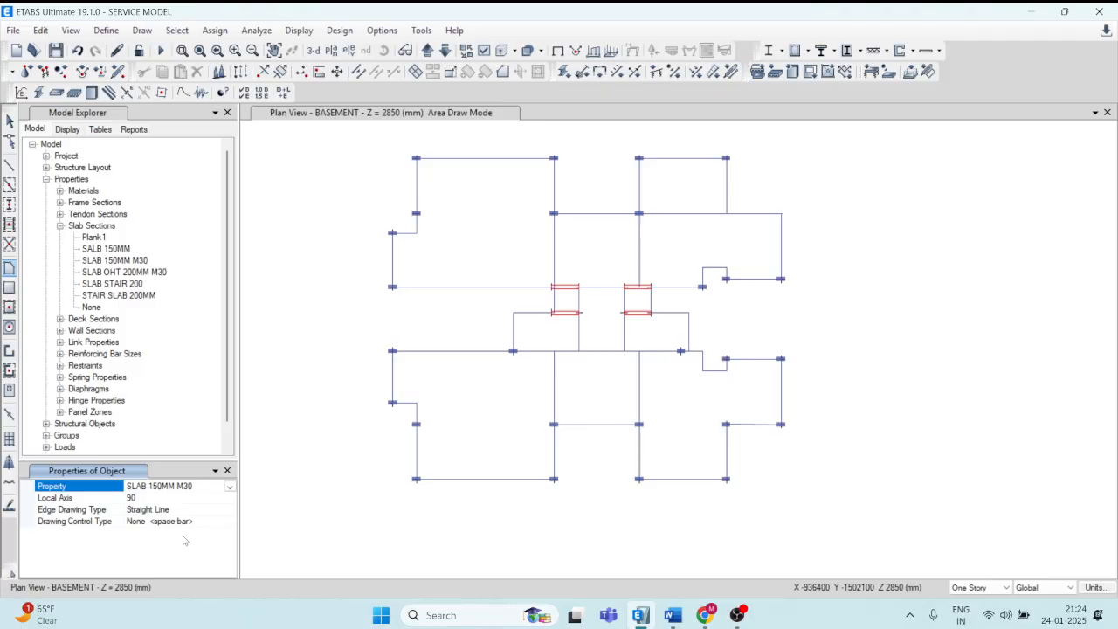
pyautogui.click(415, 158)
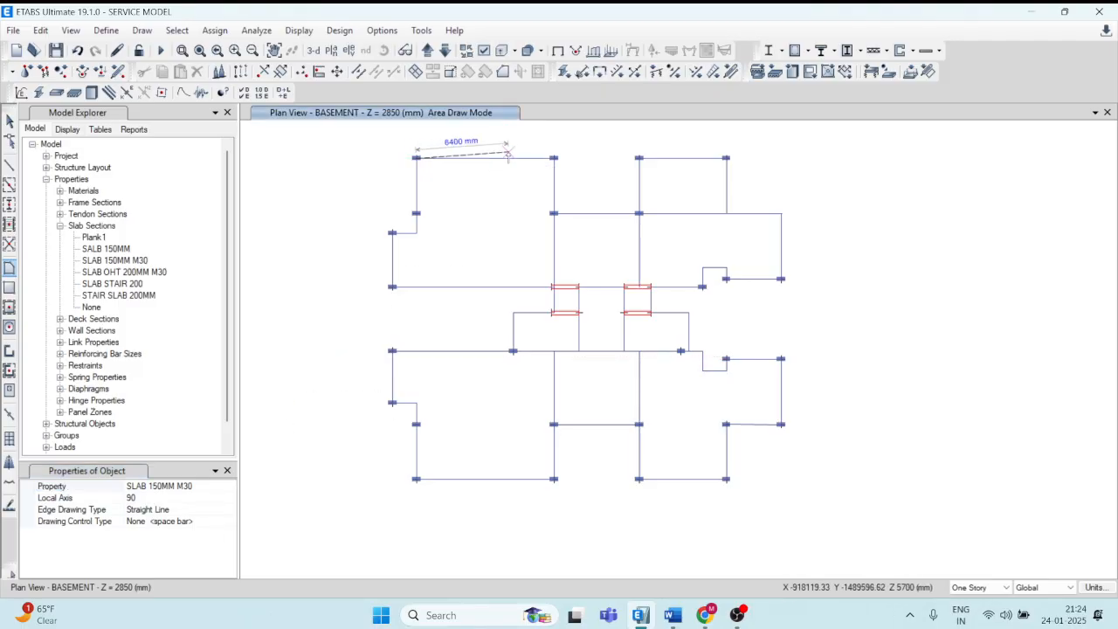
pyautogui.click(554, 158)
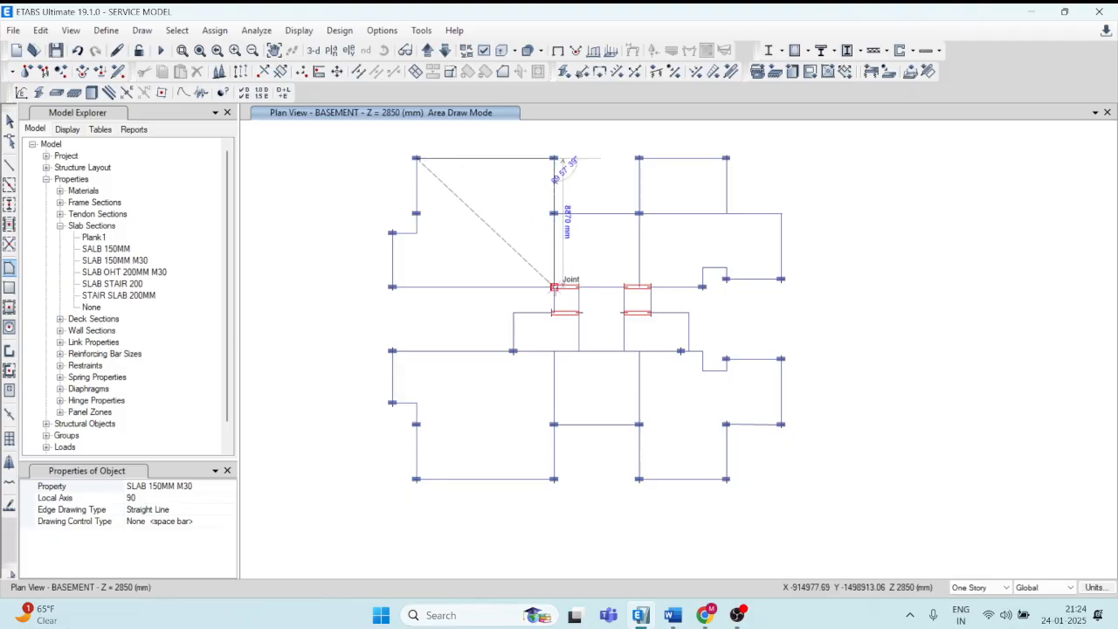
pyautogui.click(554, 286)
pyautogui.click(392, 286)
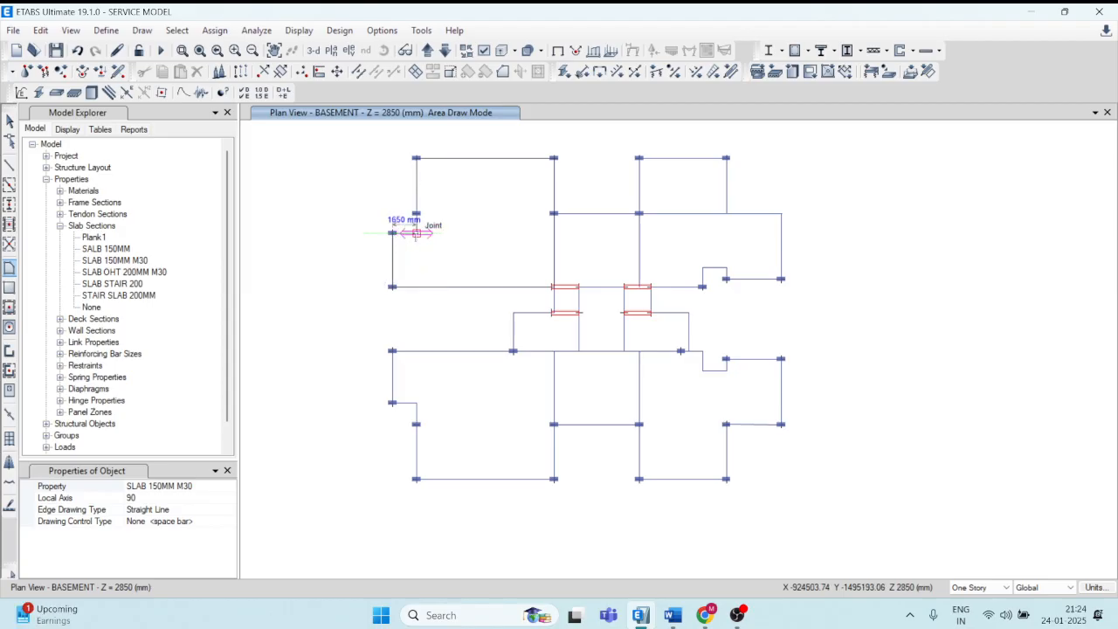
pyautogui.click(416, 233)
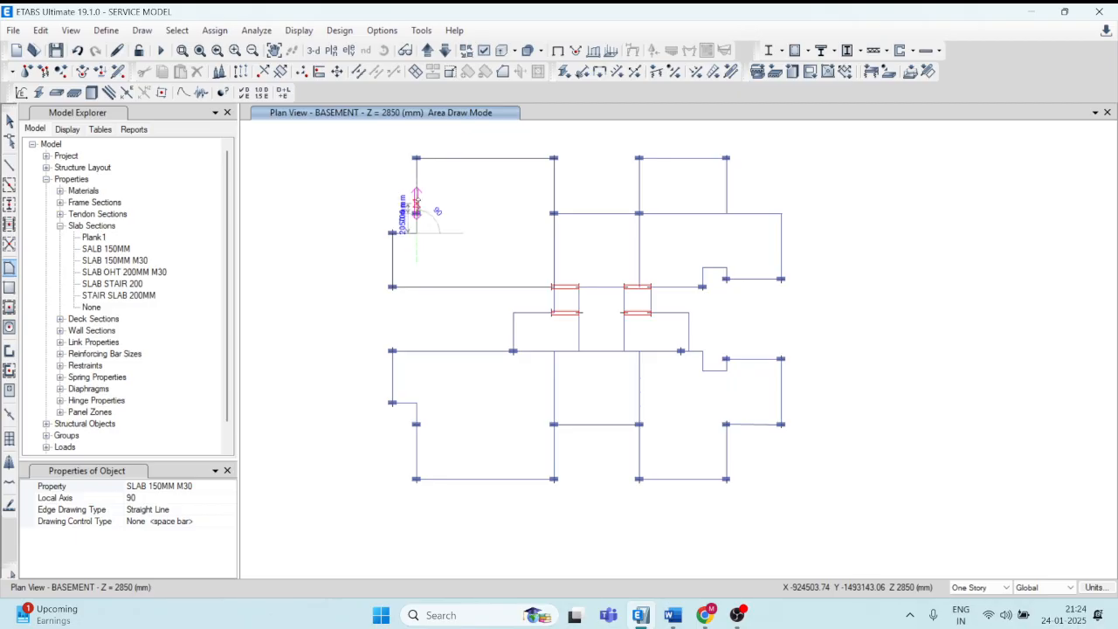
pyautogui.doubleClick(416, 158)
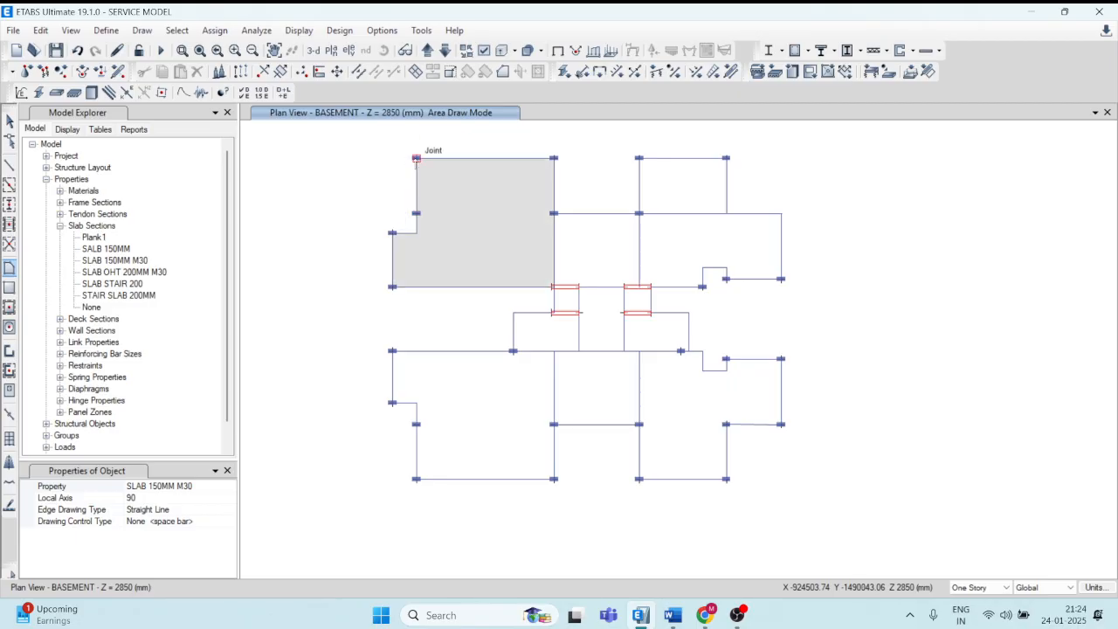
pyautogui.press('Escape')
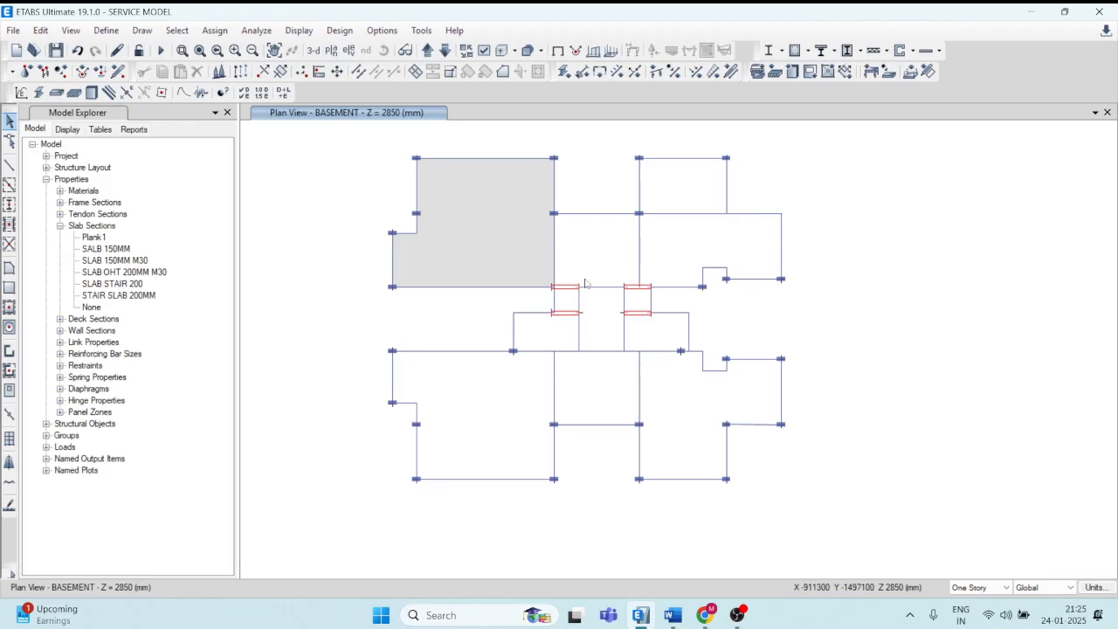
# - Draw a rectangular floor with property SLAB 150MM M30 over the small upper-right bay between its opposite corner joints
pyautogui.click(128, 262)
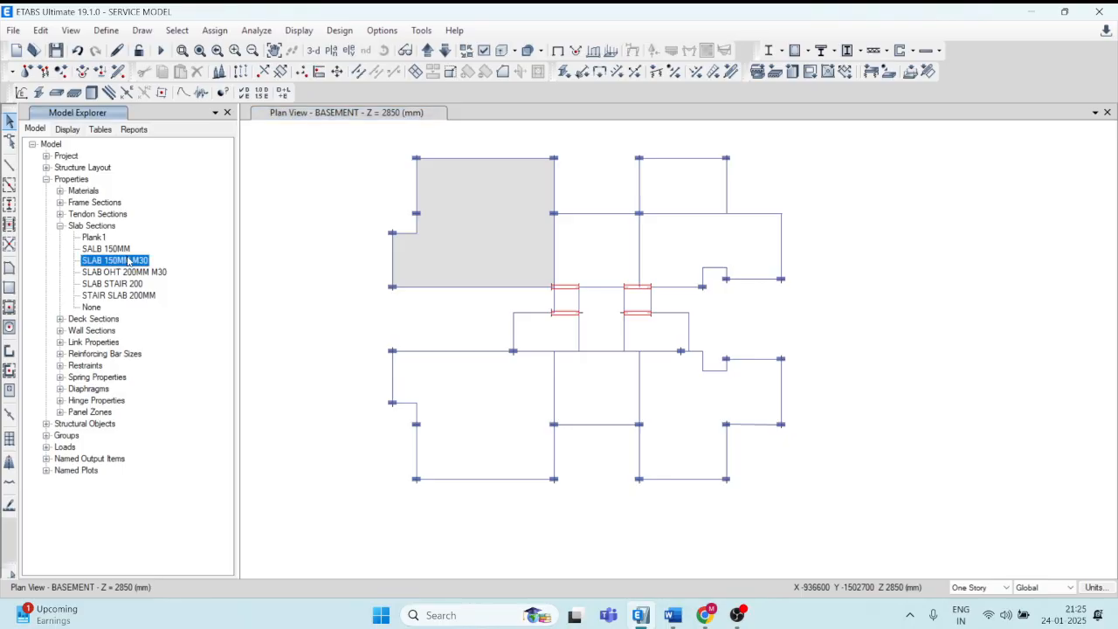
pyautogui.click(10, 288)
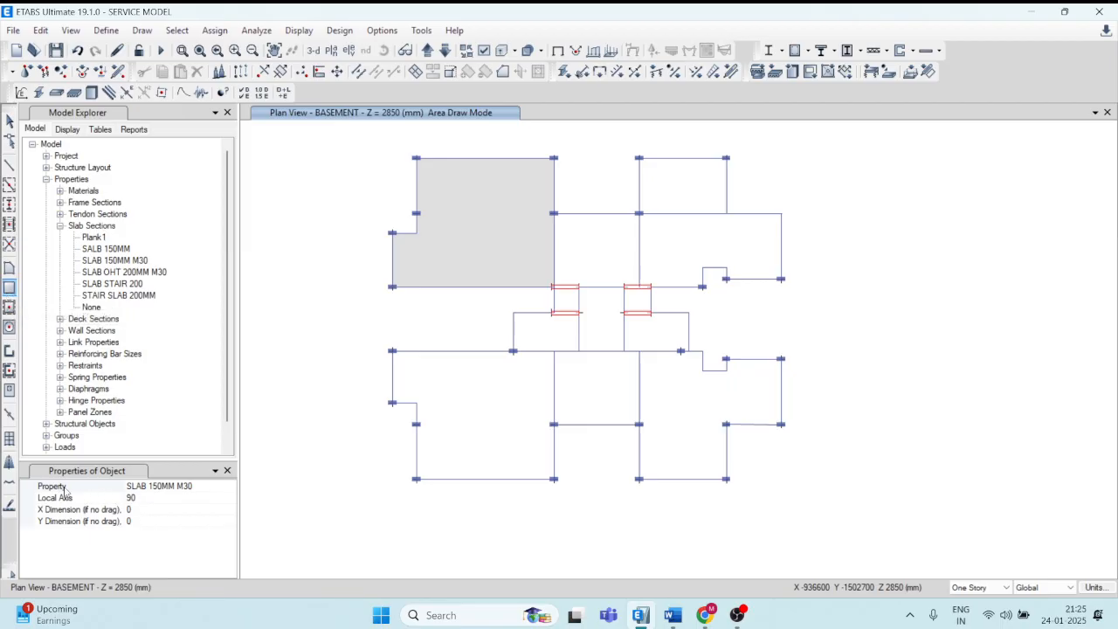
pyautogui.click(218, 487)
pyautogui.click(230, 487)
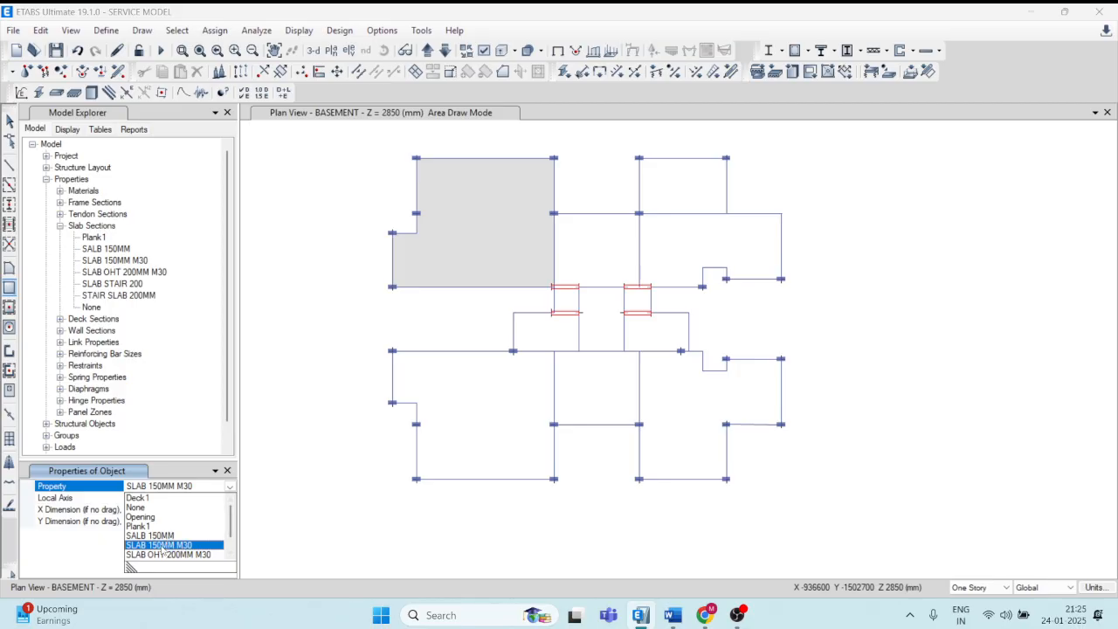
pyautogui.click(194, 547)
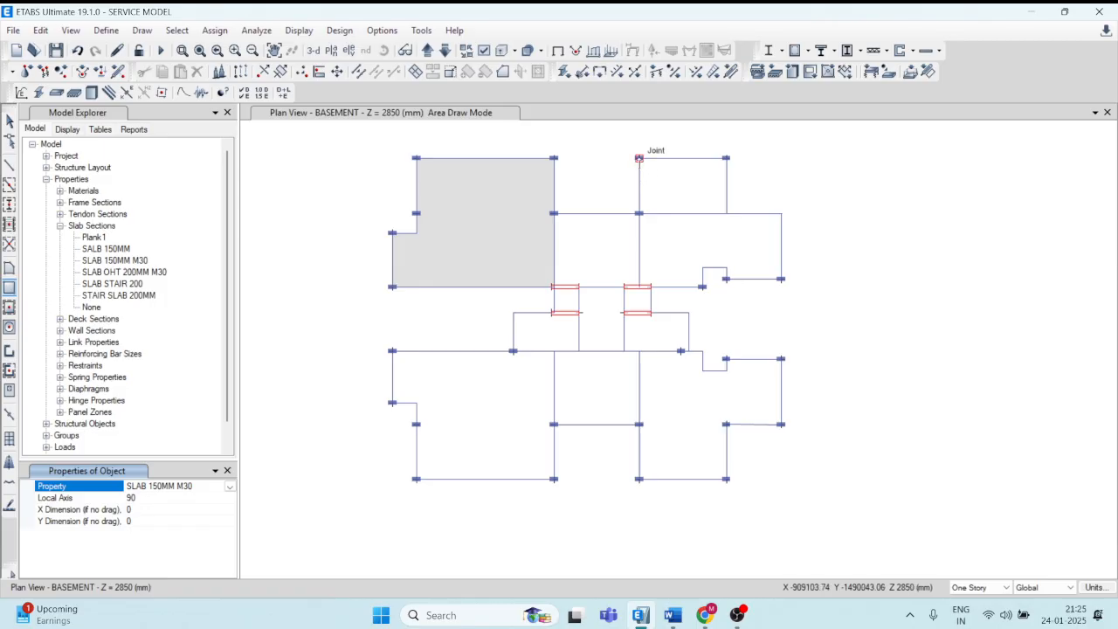
pyautogui.moveTo(639, 158); pyautogui.dragTo(725, 212)
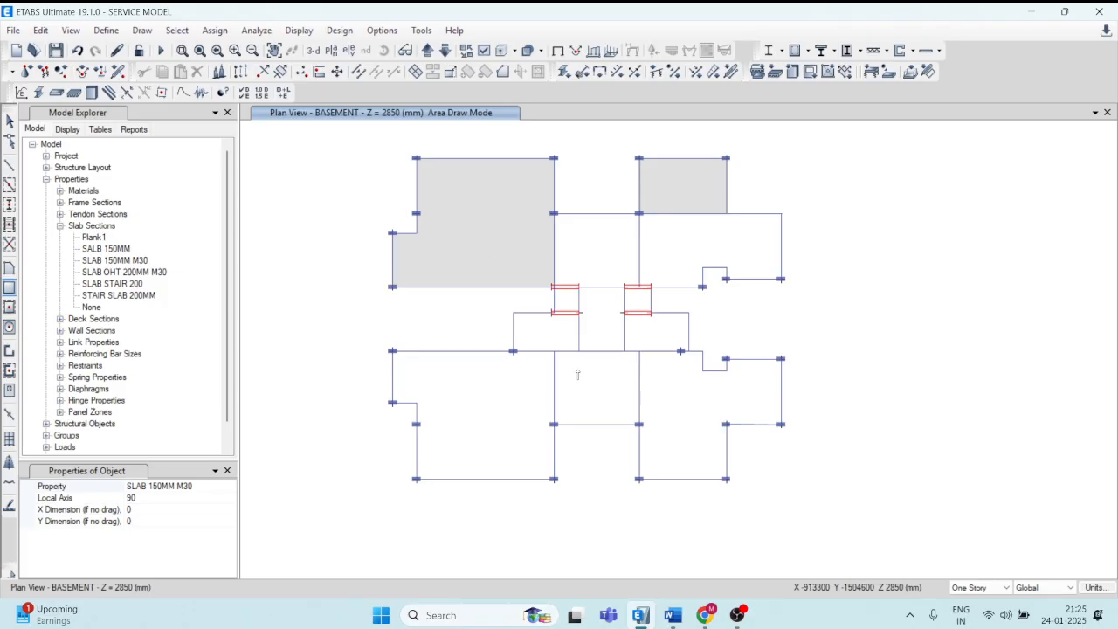
# - Start a new slab section named STAIR SLAB 200MM with material M30
pyautogui.scroll(3, 595, 358)
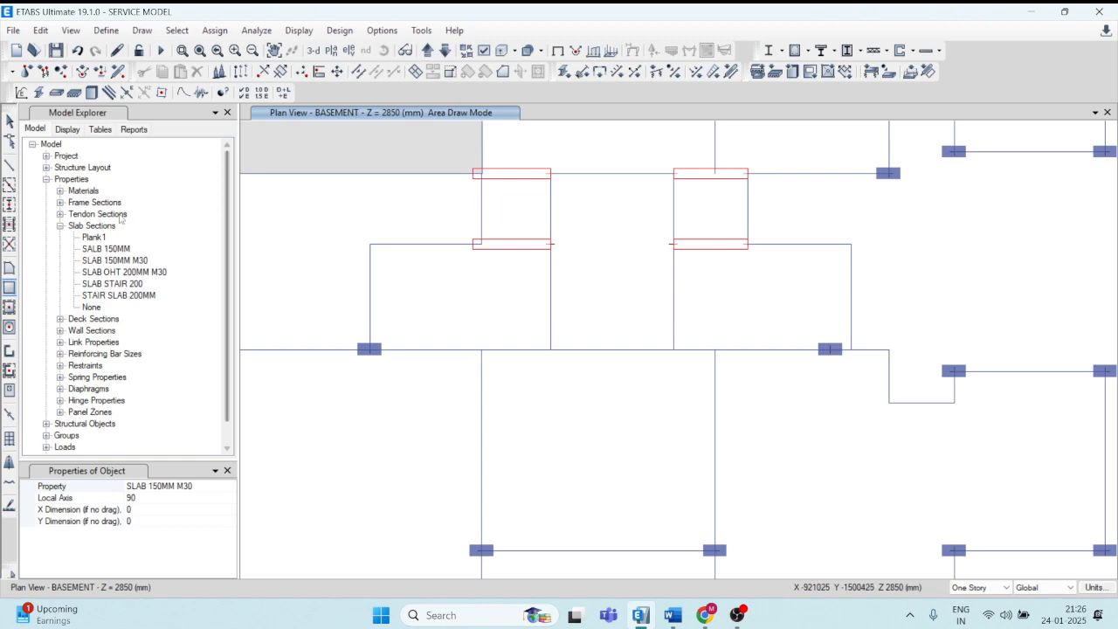
pyautogui.click(90, 227)
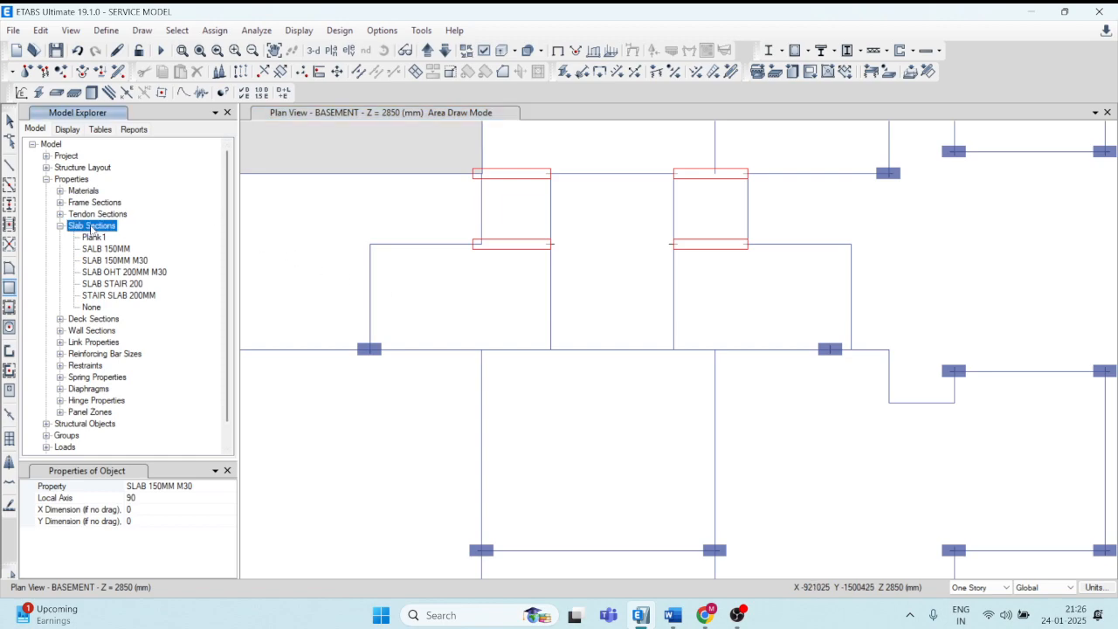
pyautogui.rightClick(91, 227)
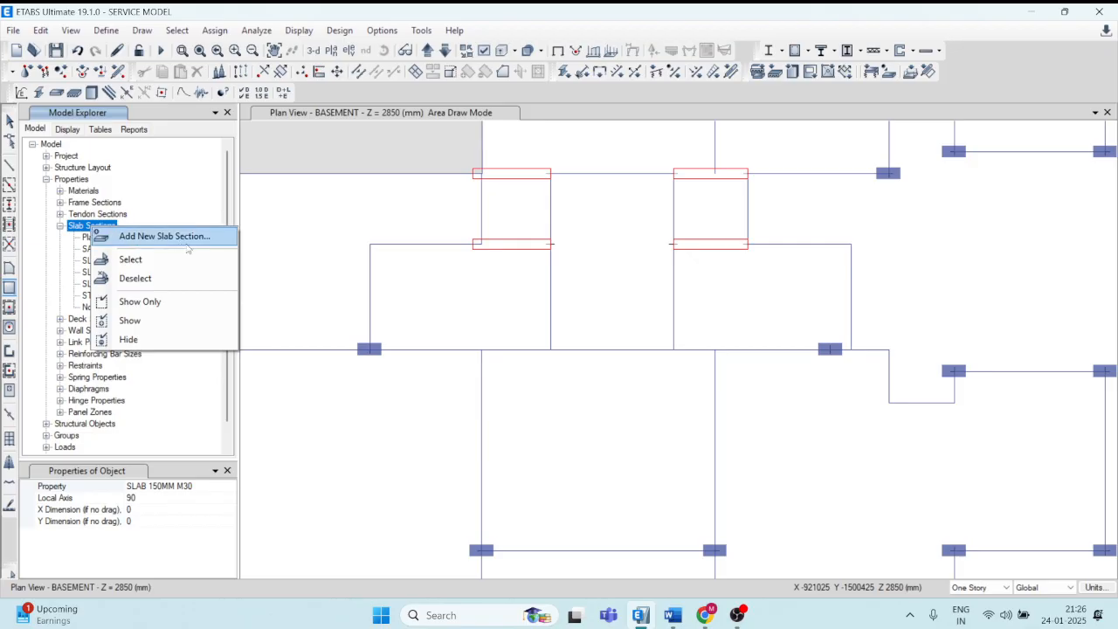
pyautogui.click(174, 237)
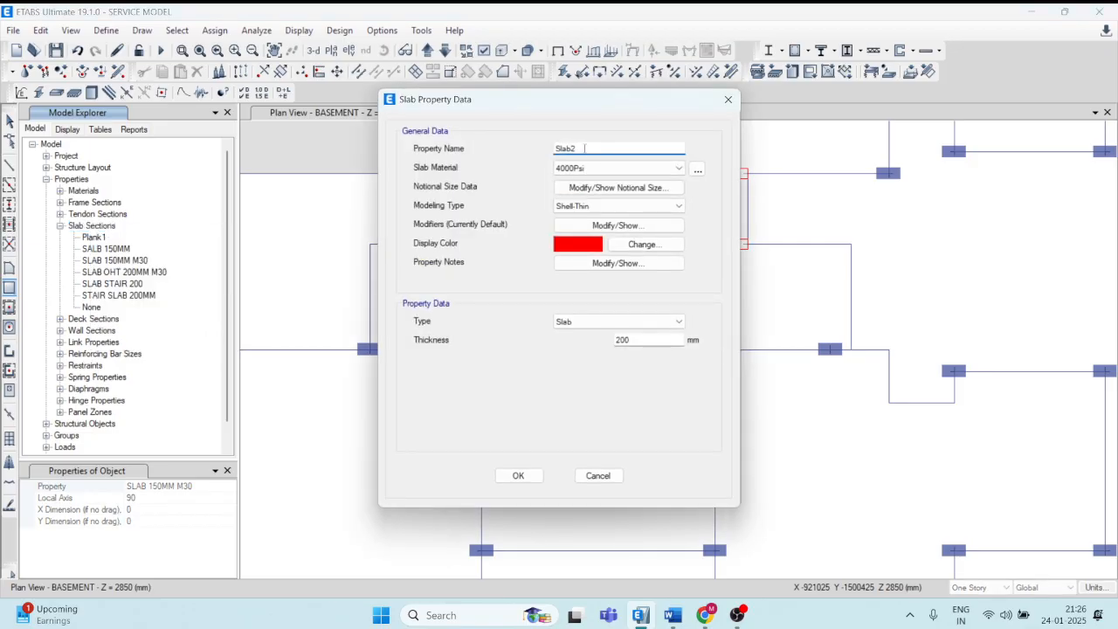
pyautogui.doubleClick(582, 148)
pyautogui.write('STAIR SLAB 200MM')
pyautogui.click(677, 169)
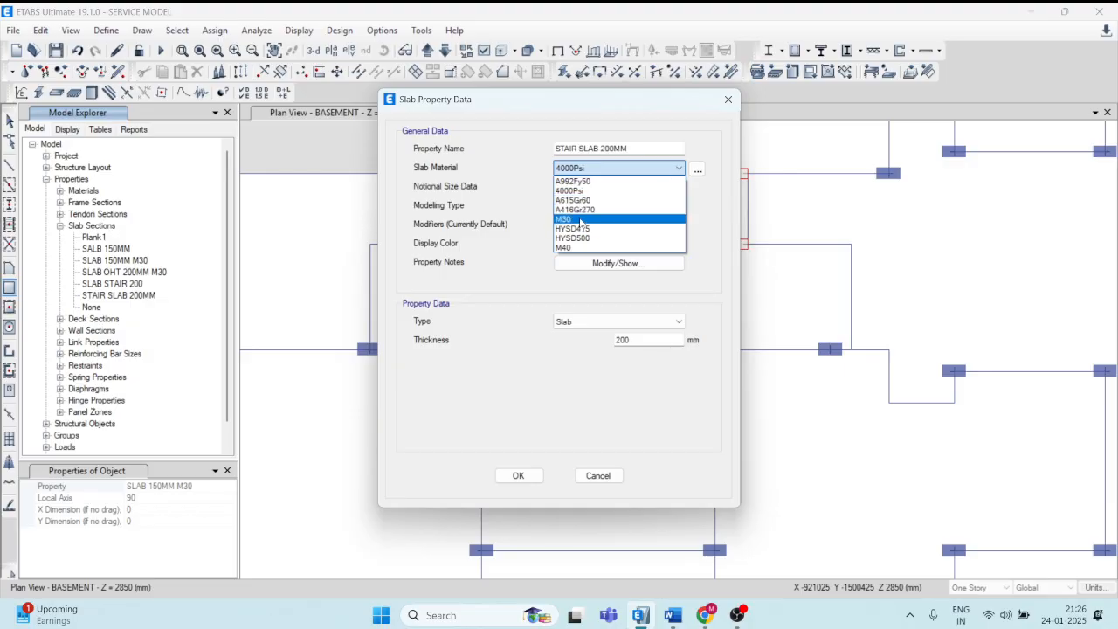
pyautogui.click(581, 220)
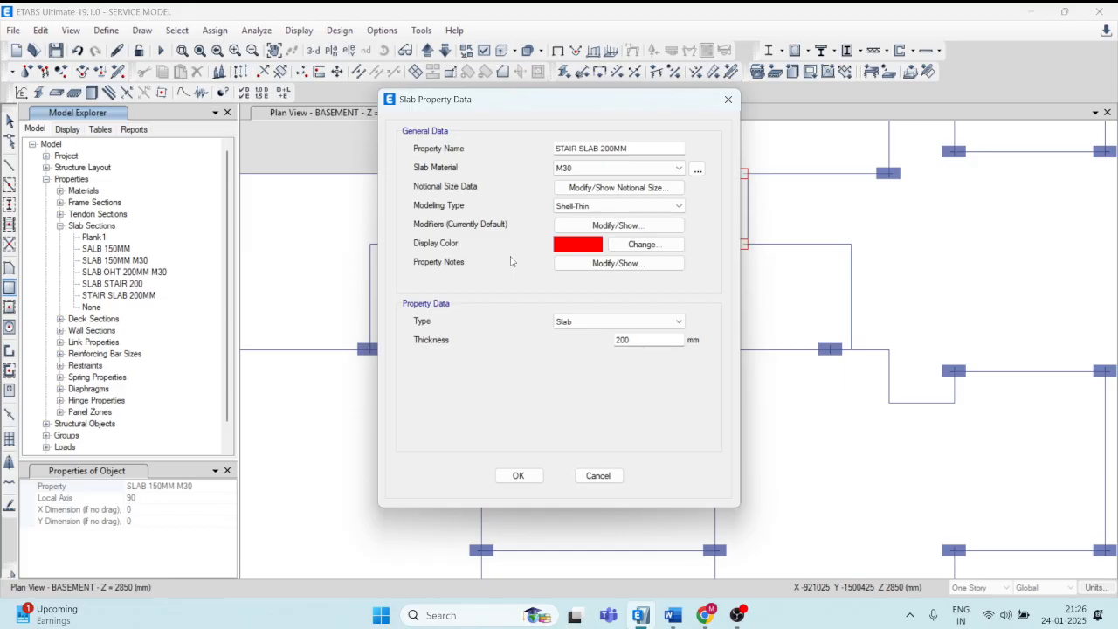
# - Set the stair slab section's modeling type to Membrane, enable special one-way load distribution, and save the section
pyautogui.click(676, 207)
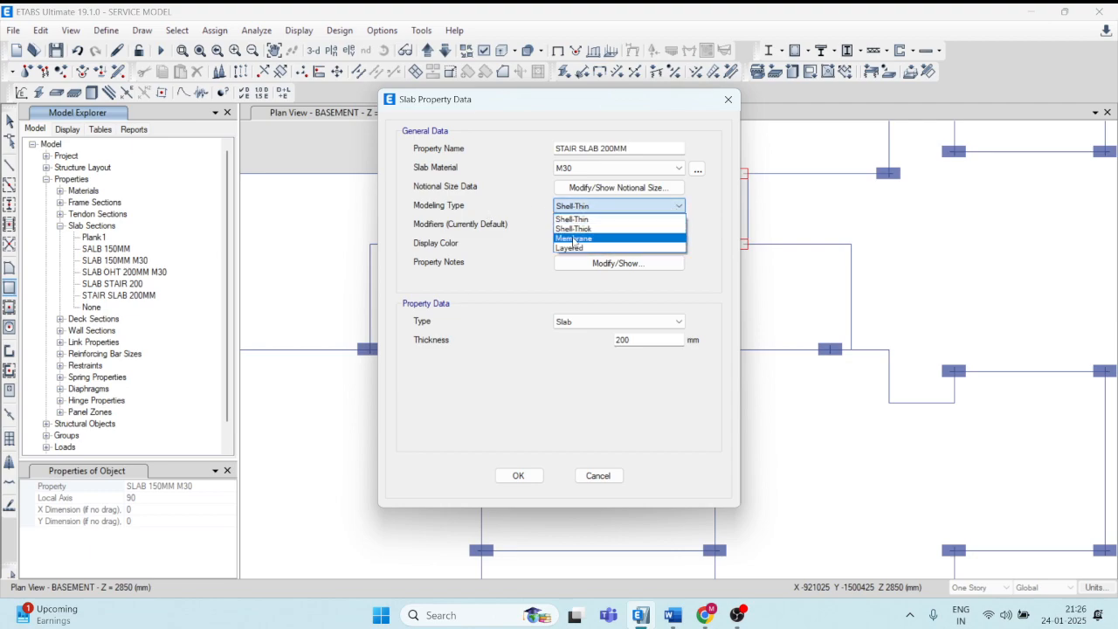
pyautogui.click(574, 238)
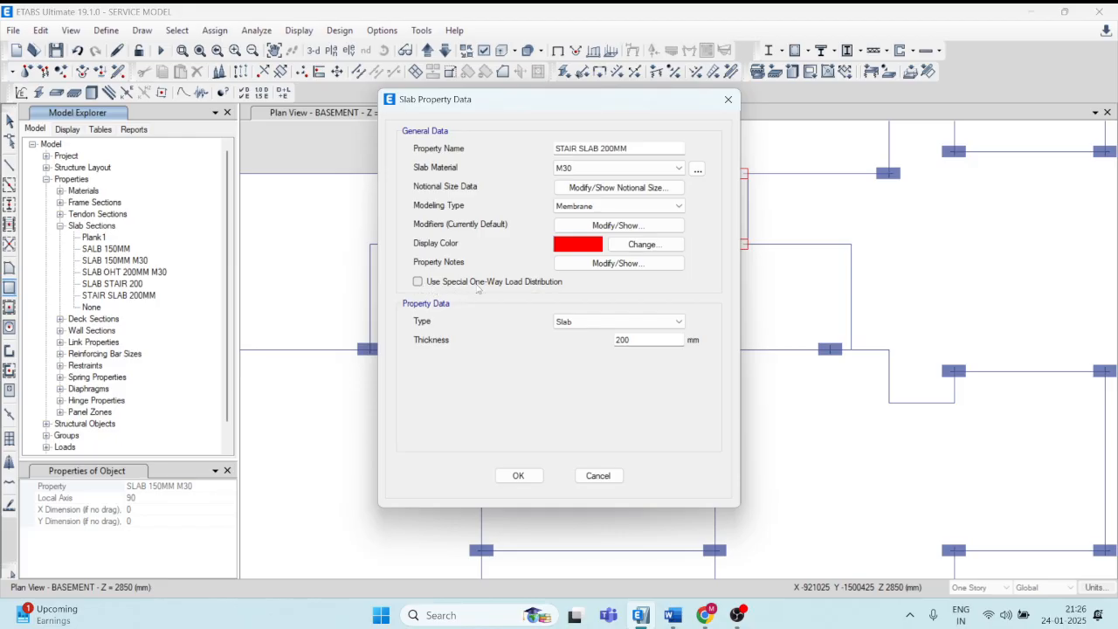
pyautogui.click(419, 283)
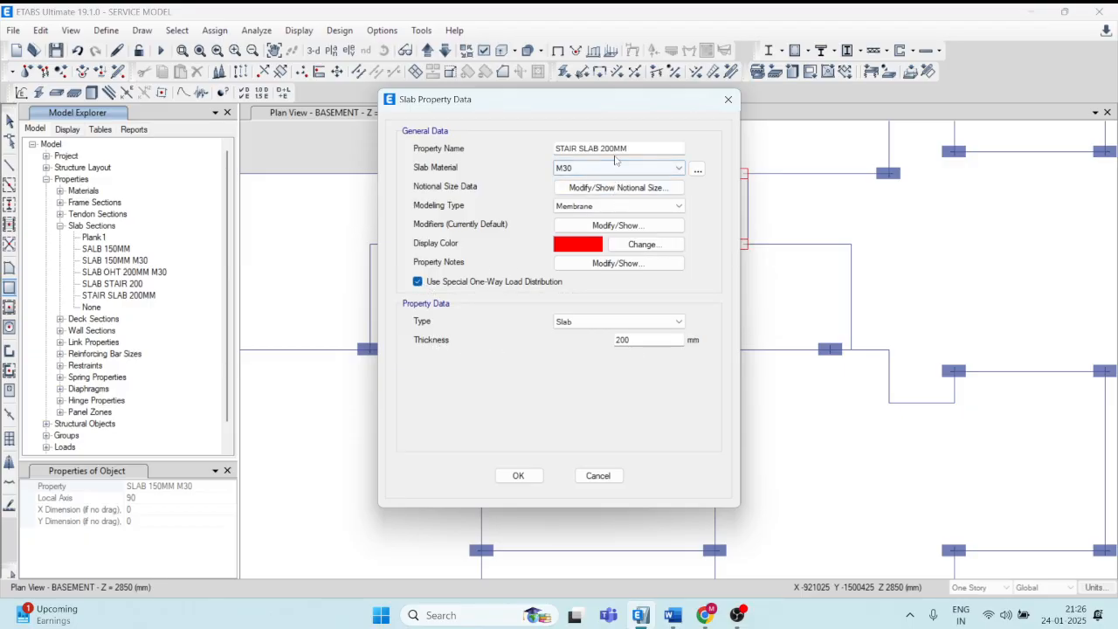
pyautogui.click(522, 476)
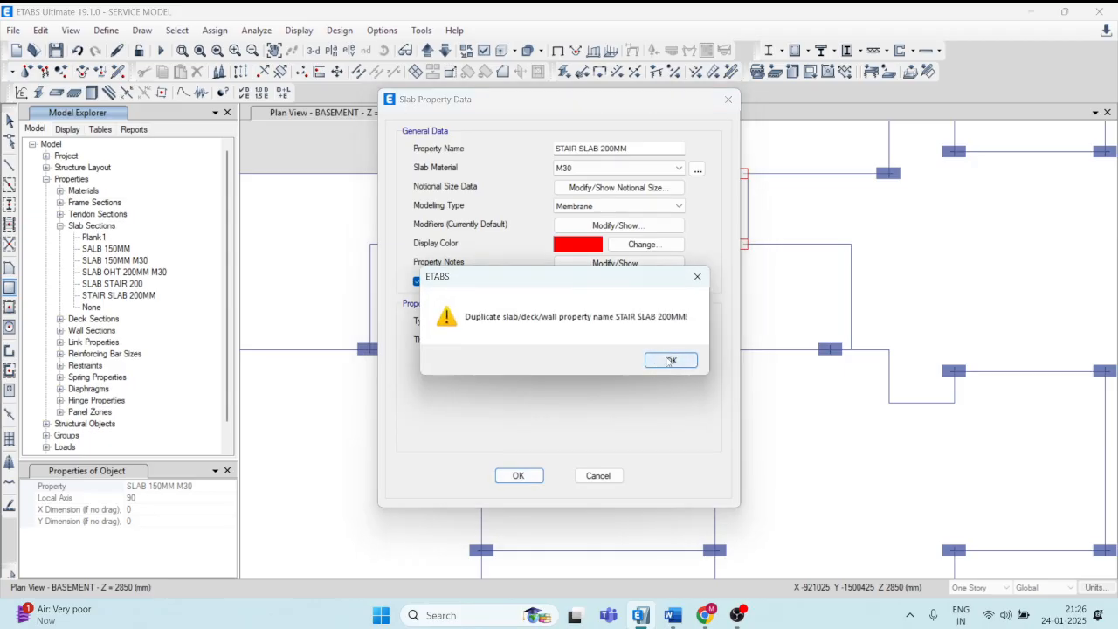
pyautogui.click(670, 361)
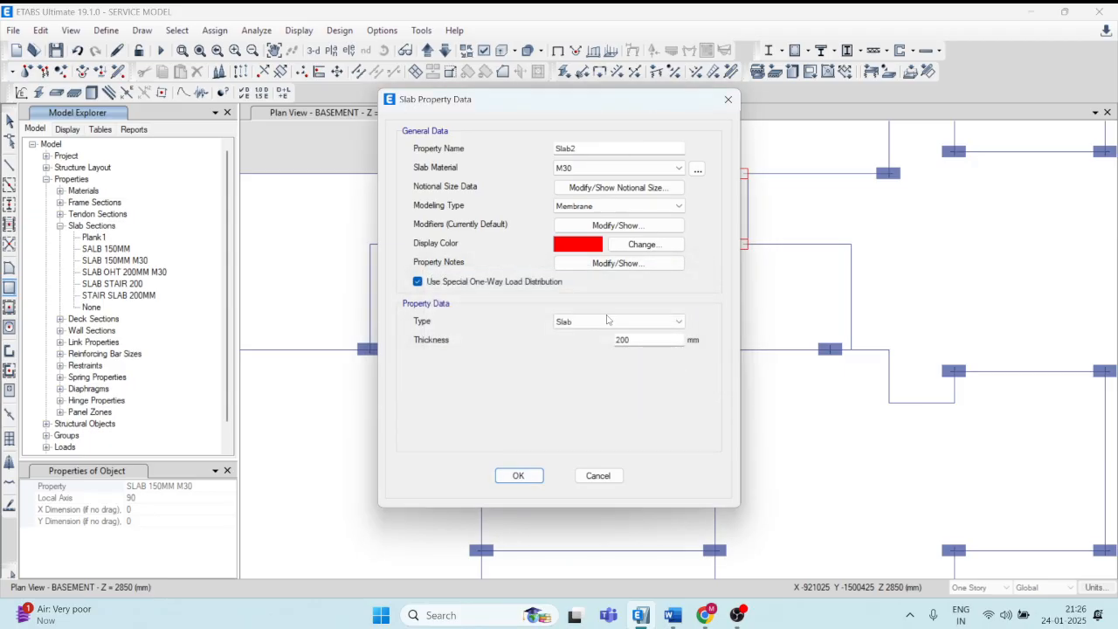
pyautogui.click(518, 476)
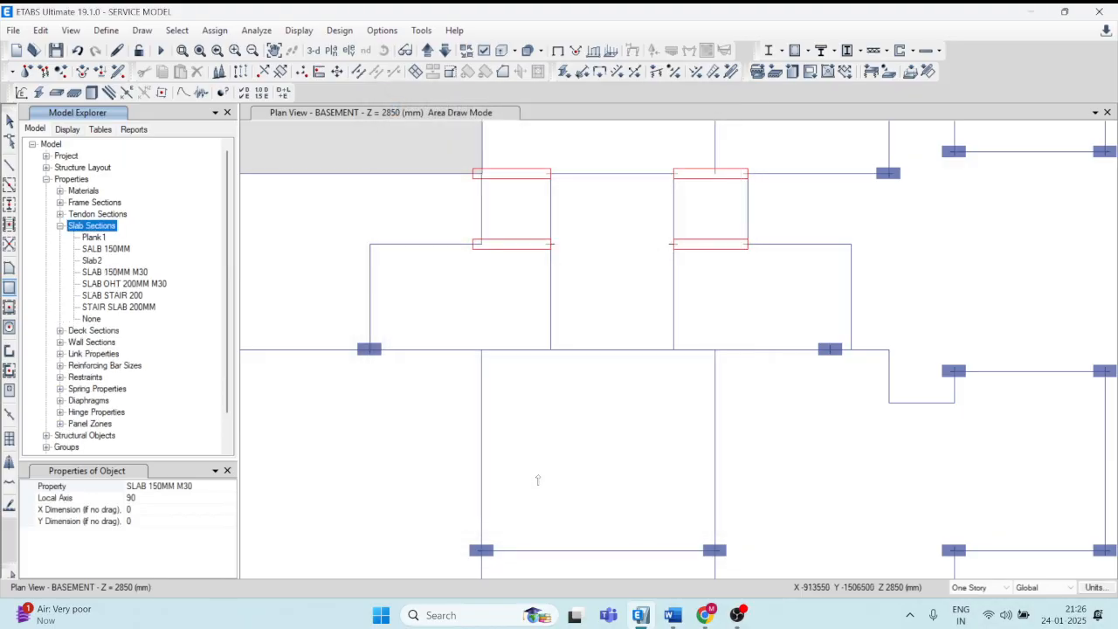
# - Draw rectangular floors with property SLAB STAIR 200 over the two stair bays on either side of the central bay, between opposite corner joints
pyautogui.click(120, 297)
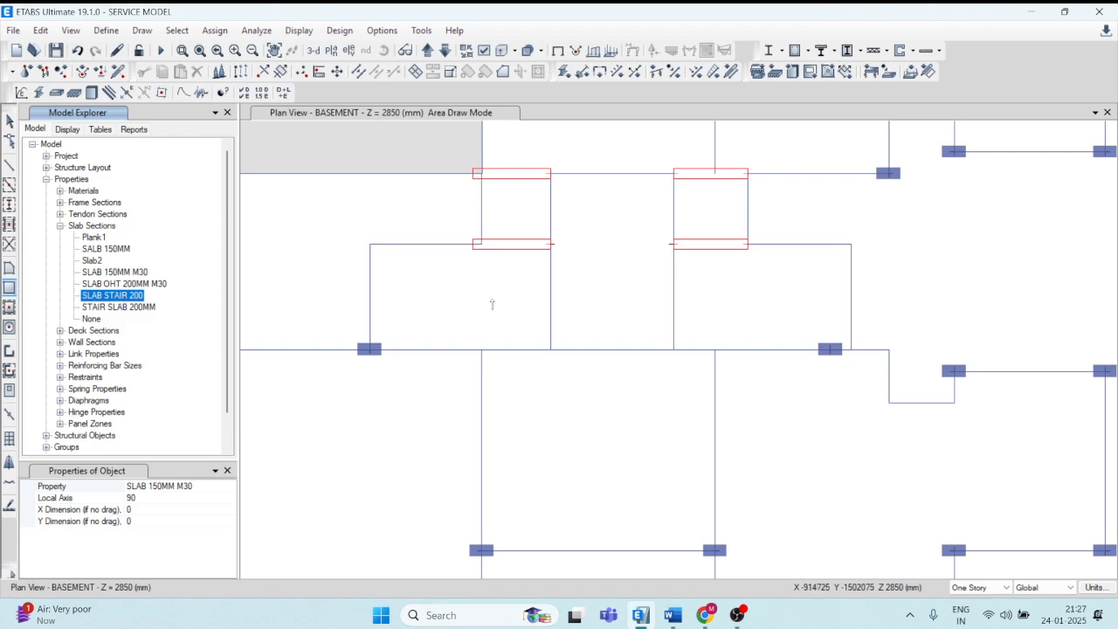
pyautogui.click(8, 289)
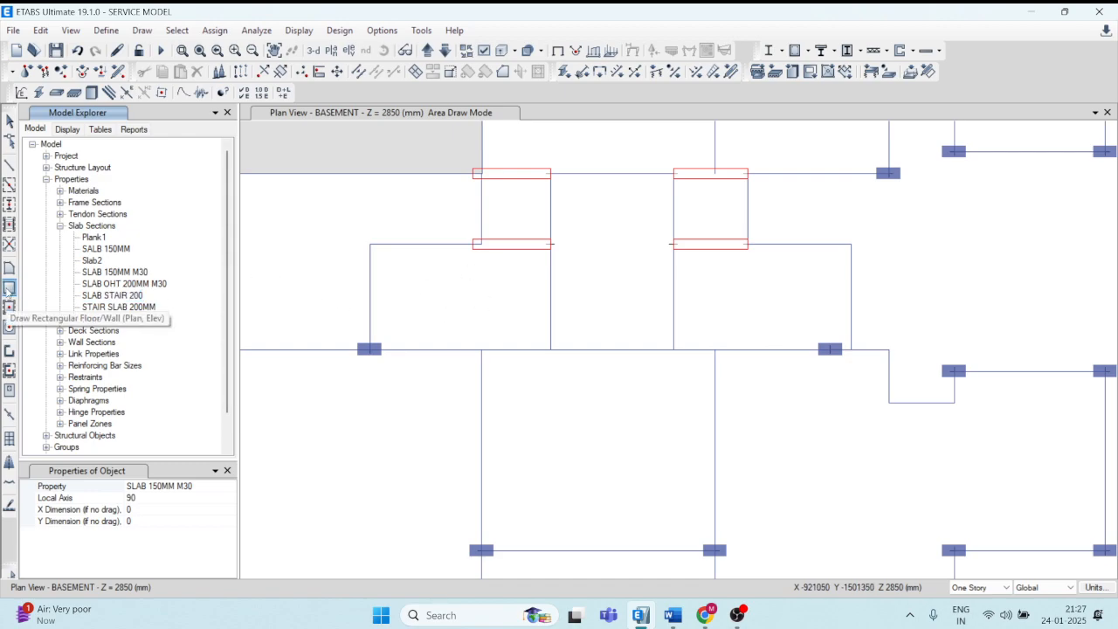
pyautogui.click(210, 492)
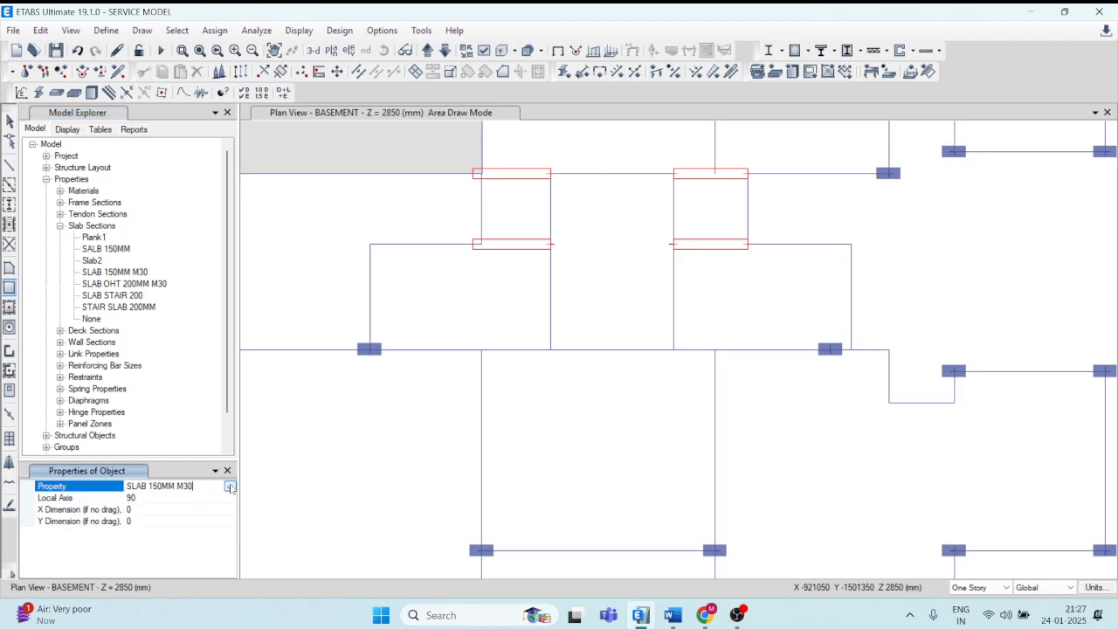
pyautogui.click(230, 486)
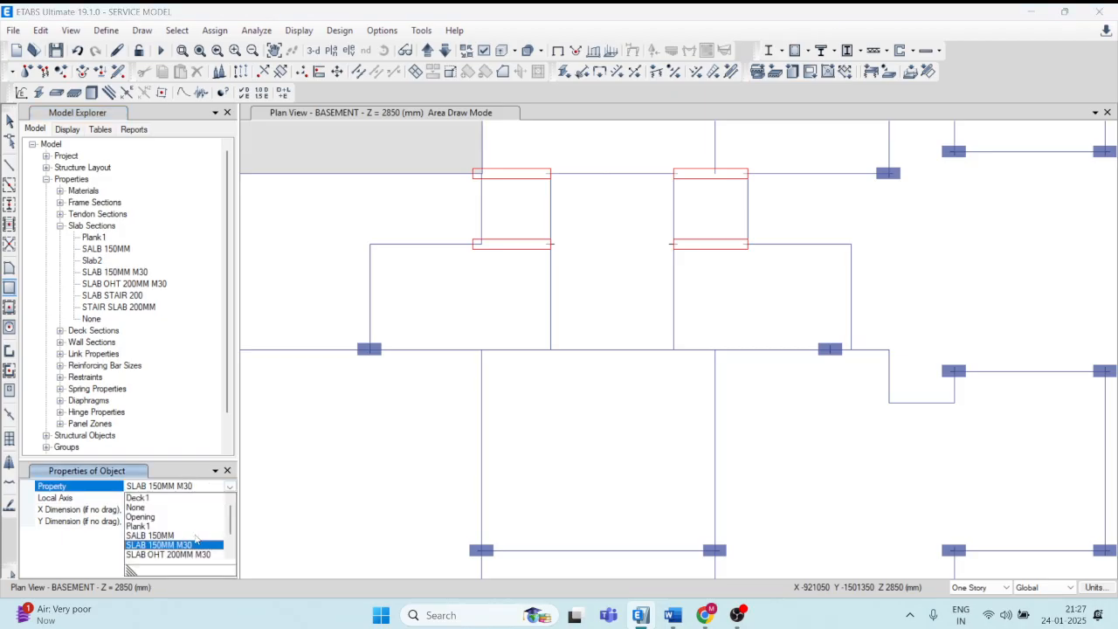
pyautogui.scroll(-1, 178, 528)
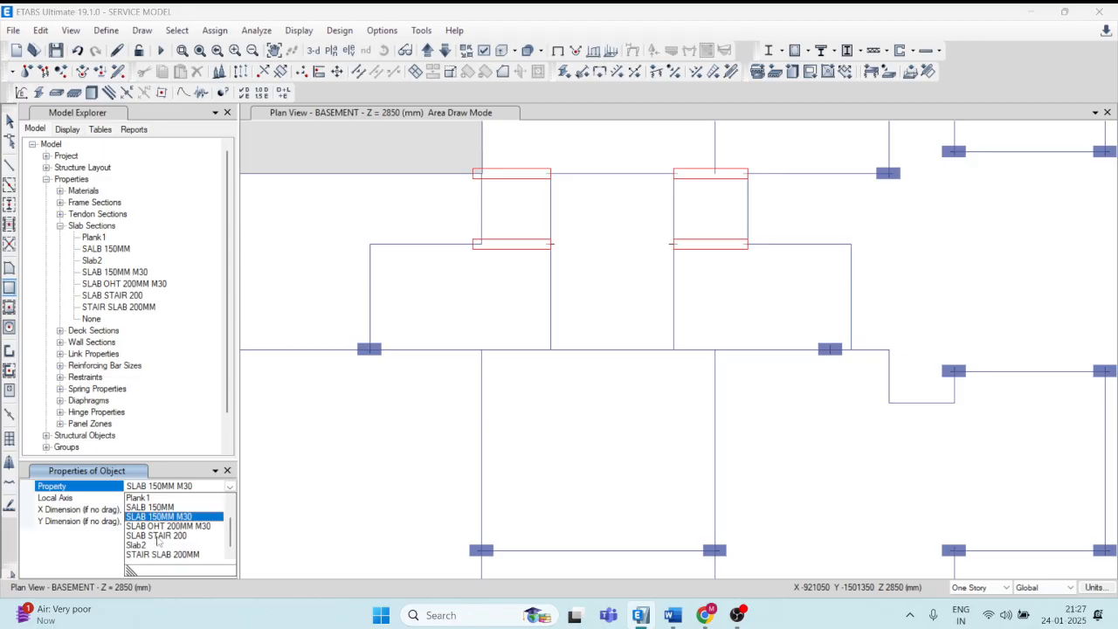
pyautogui.click(178, 536)
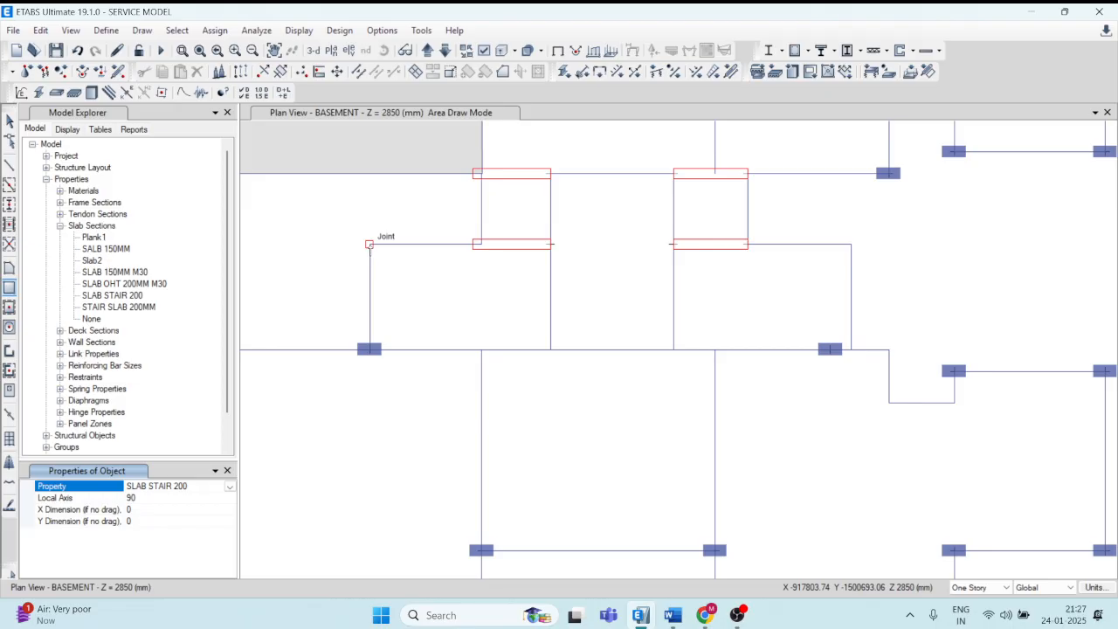
pyautogui.moveTo(370, 245)
pyautogui.mouseDown()
pyautogui.moveTo(429, 297)
pyautogui.moveTo(550, 350)
pyautogui.mouseUp()
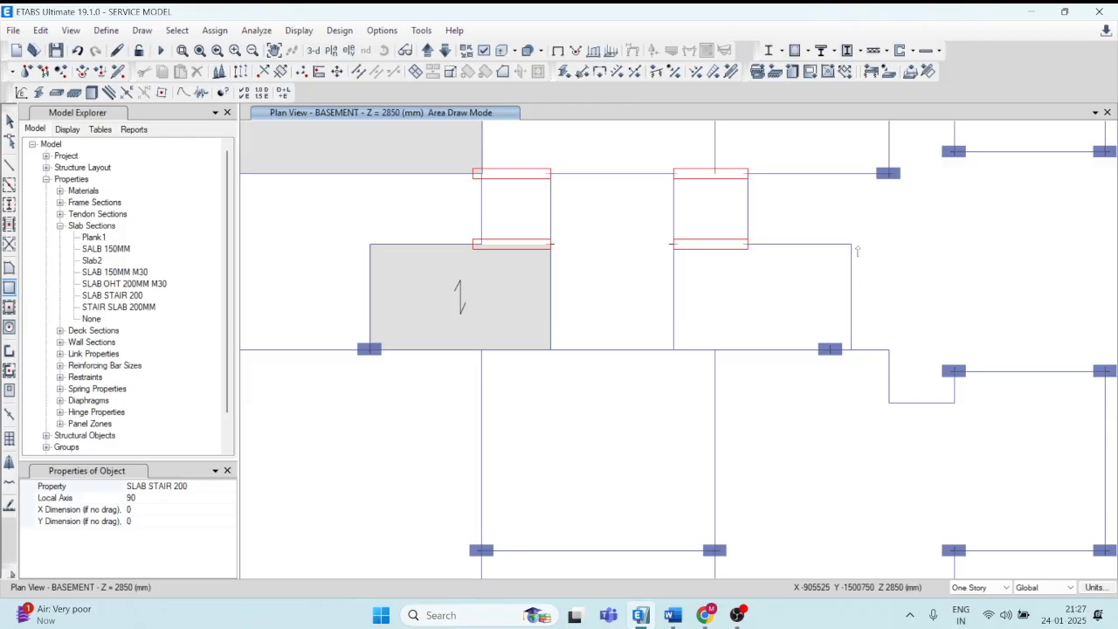
pyautogui.moveTo(851, 245); pyautogui.dragTo(674, 351)
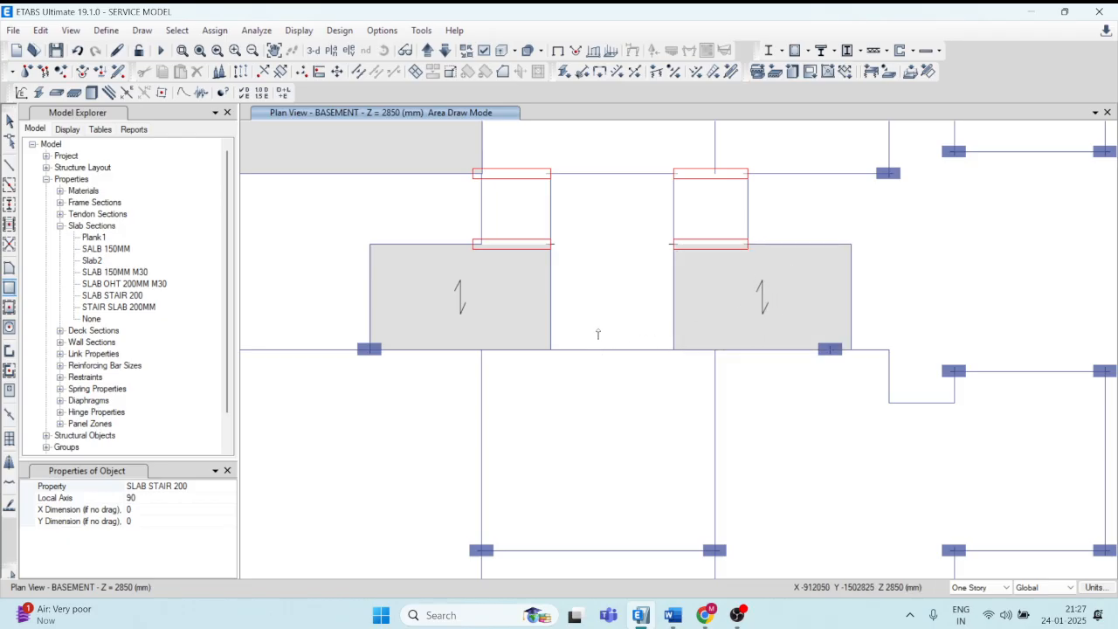
pyautogui.scroll(-3, 600, 334)
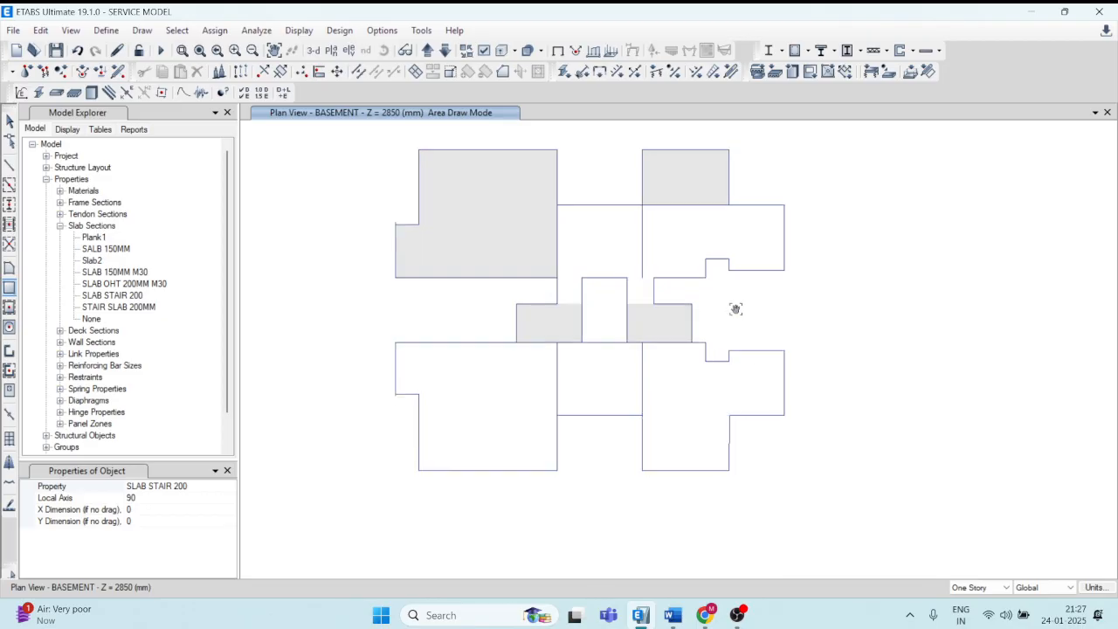
pyautogui.moveTo(735, 306); pyautogui.dragTo(719, 327, button='middle')
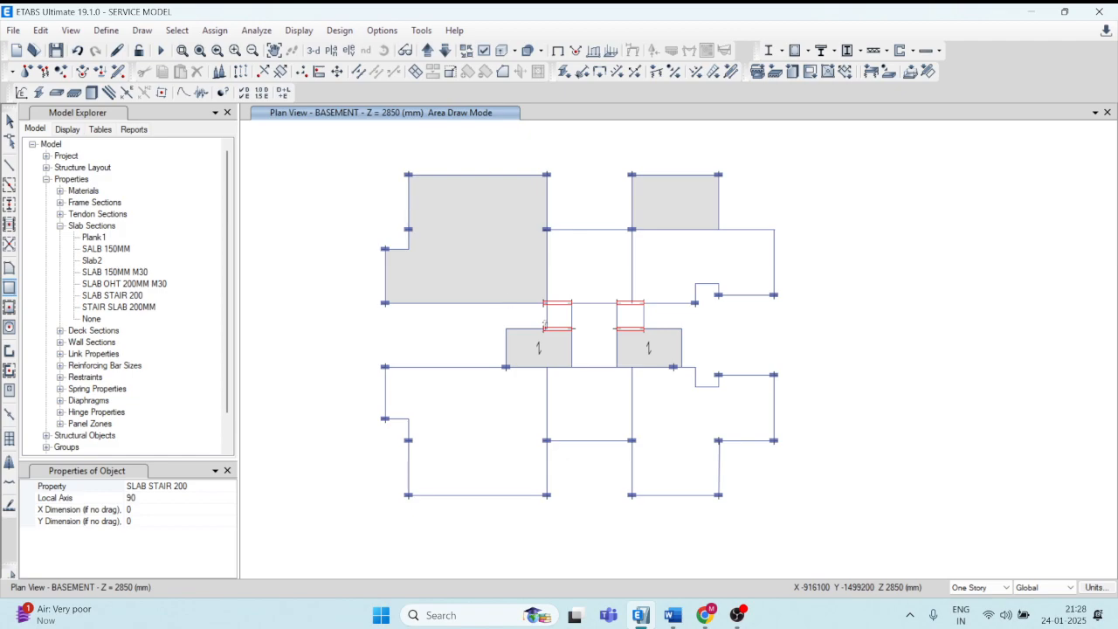
pyautogui.moveTo(738, 616)
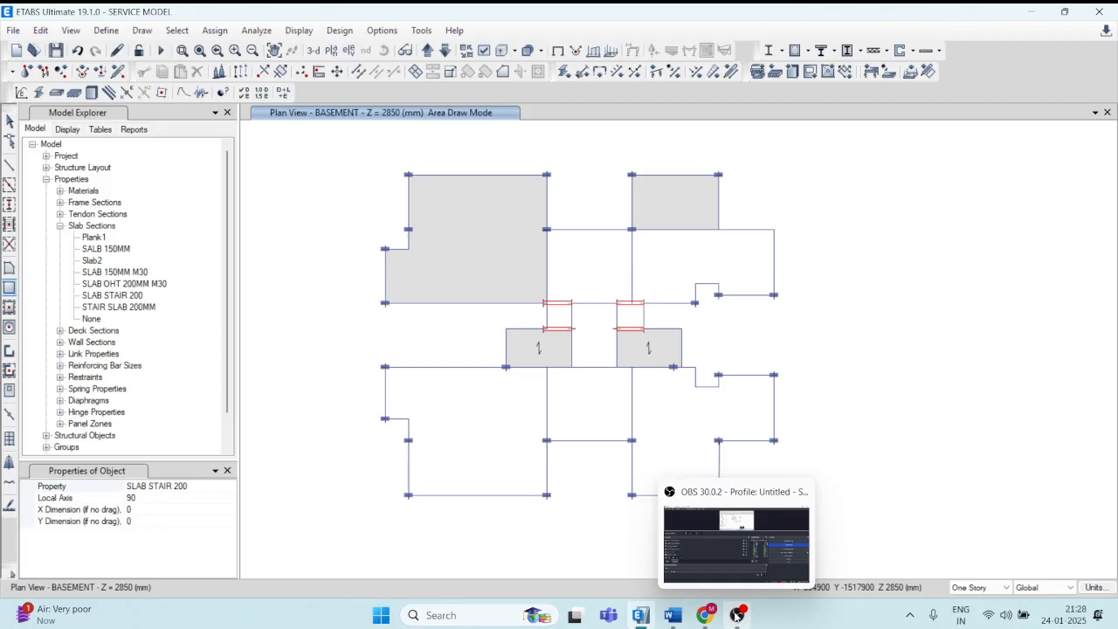
pyautogui.click(768, 523)
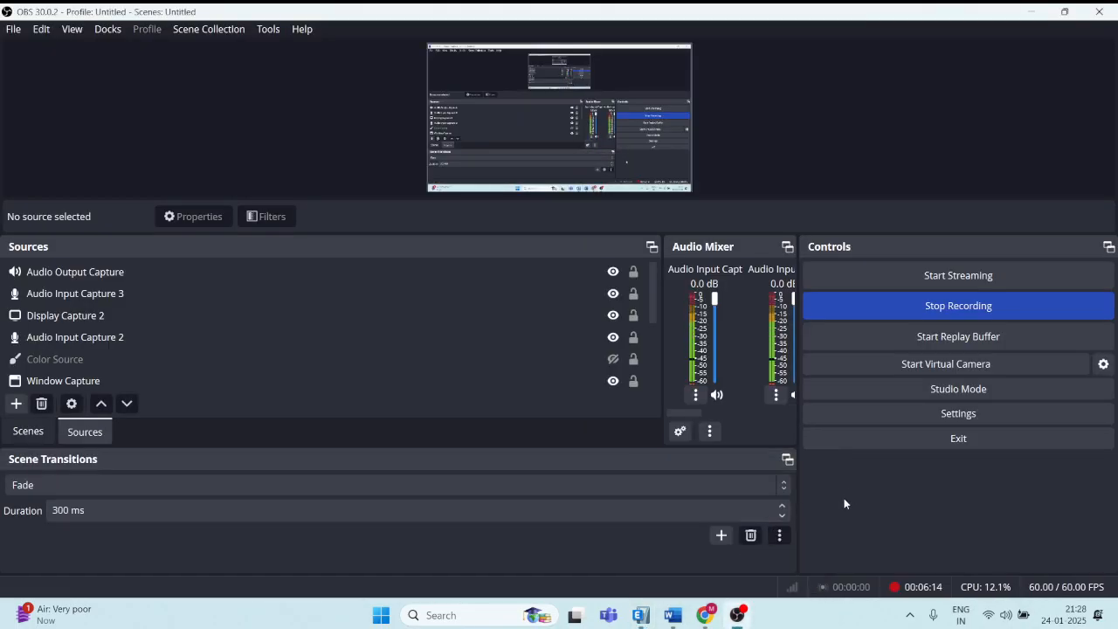